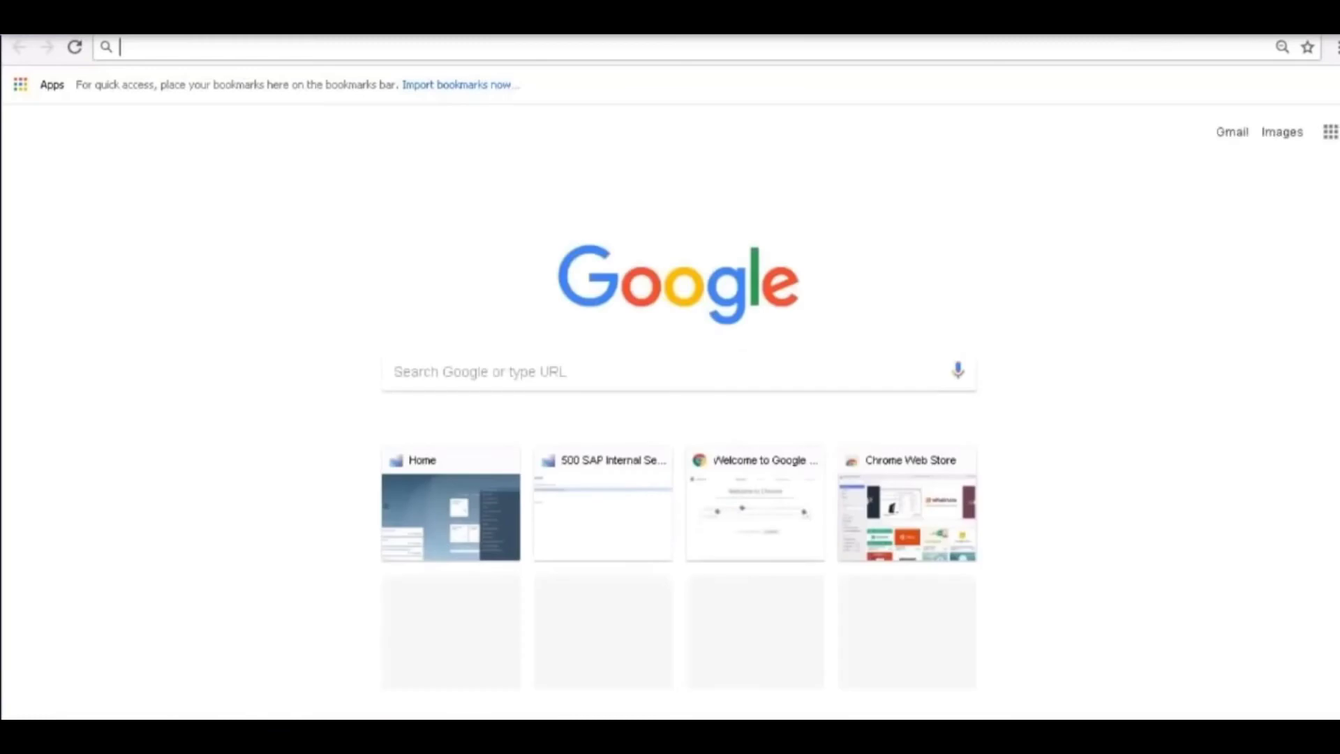
type("http://ecchana.sapdemo.com:8001/fiori")
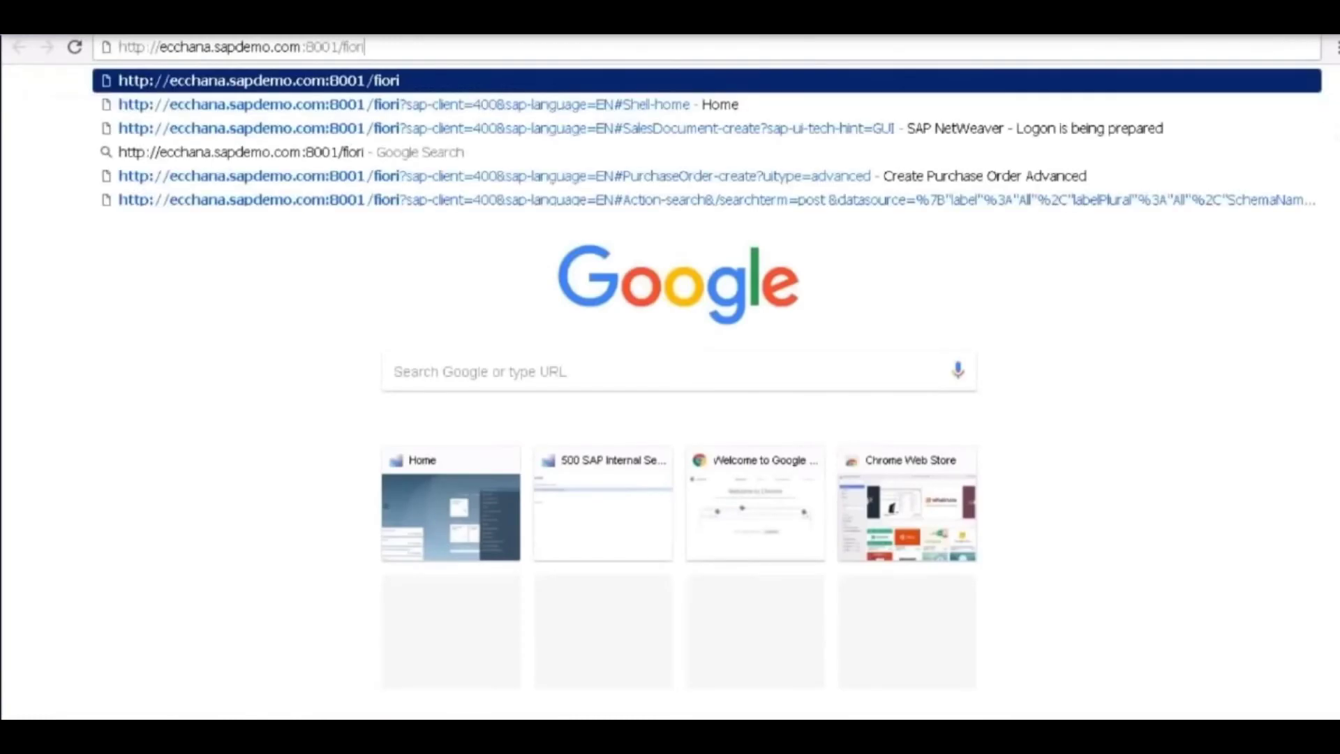
key("Return")
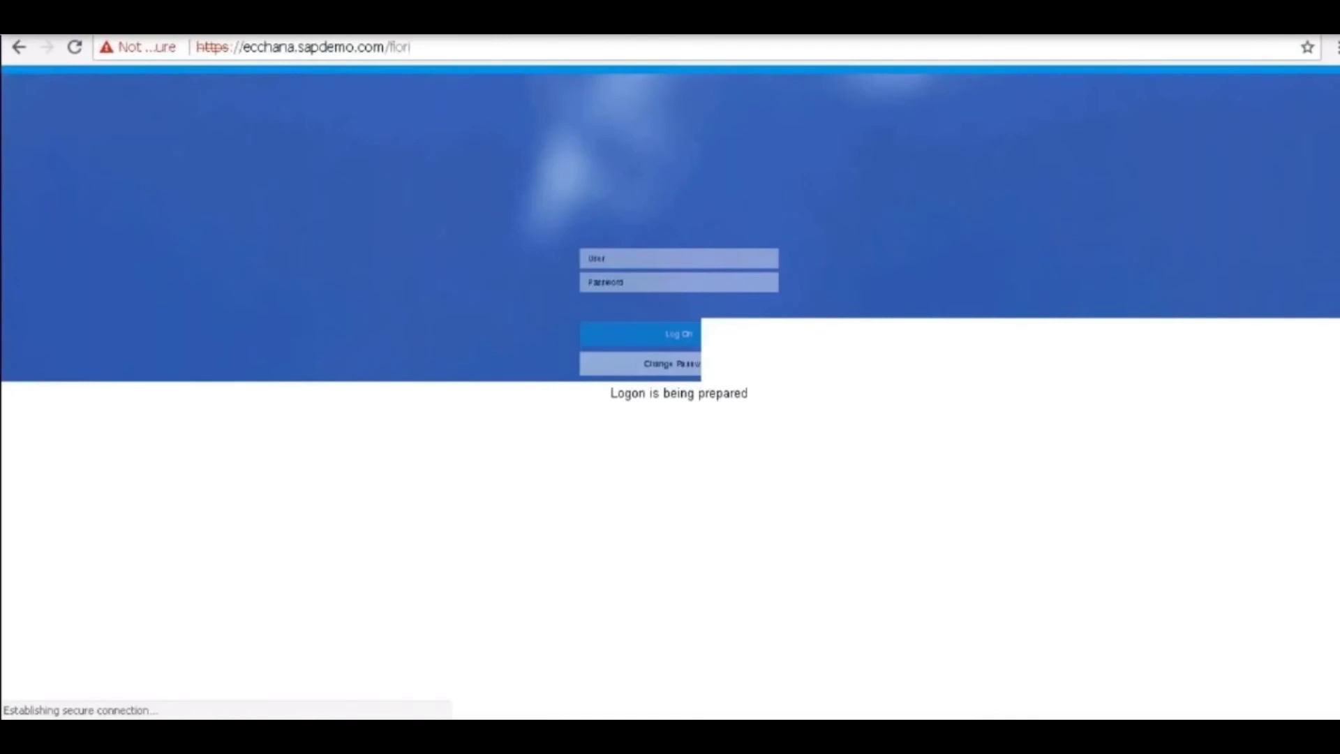
type("BEST")
key("Tab")
type("*")
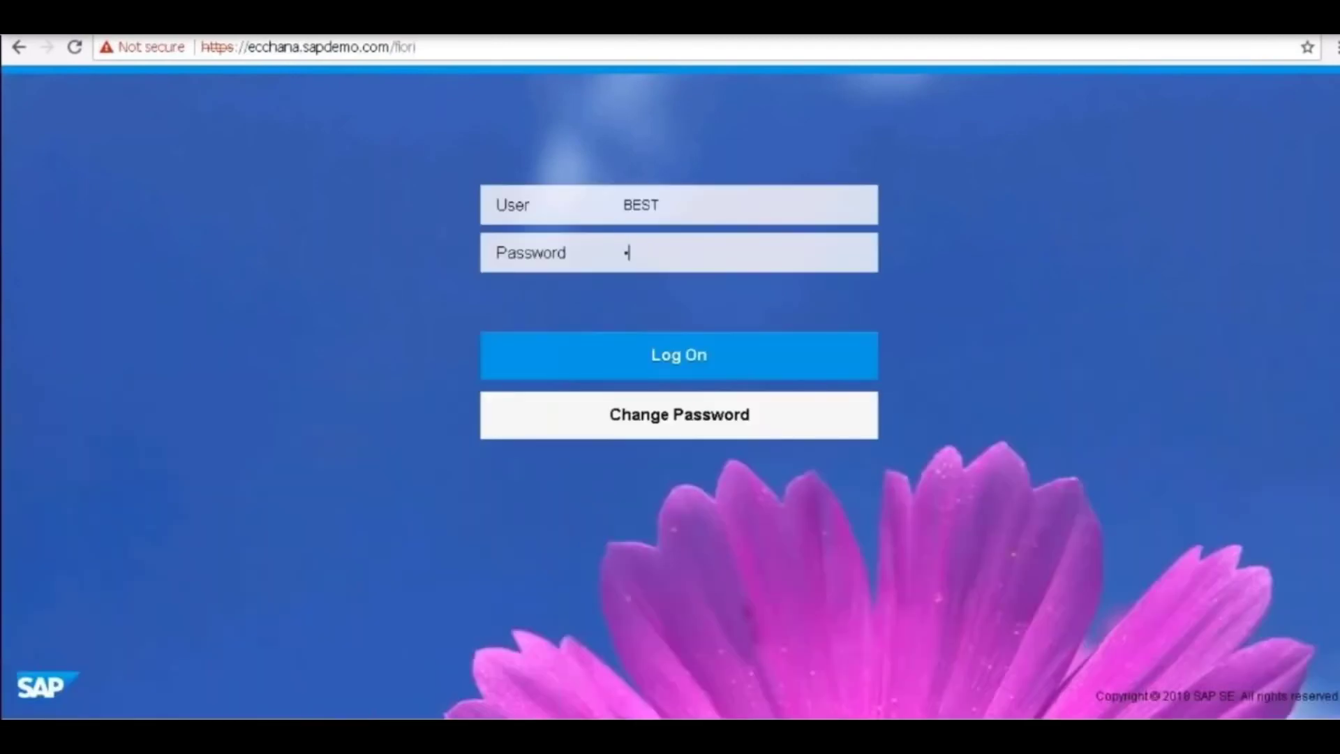
type("**********")
left_click(696, 356)
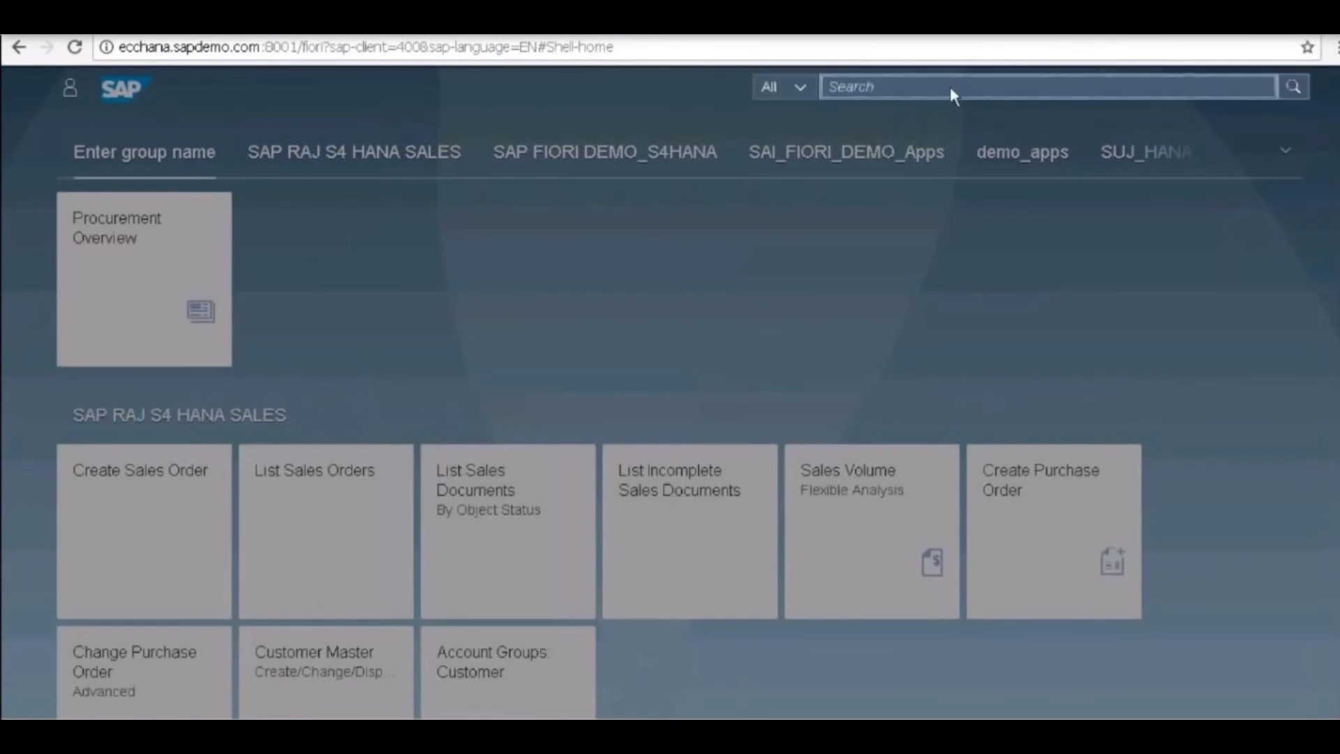
Search the launchpad for "Create purchase contract" and open the Create Purchase Contract app.
left_click(846, 86)
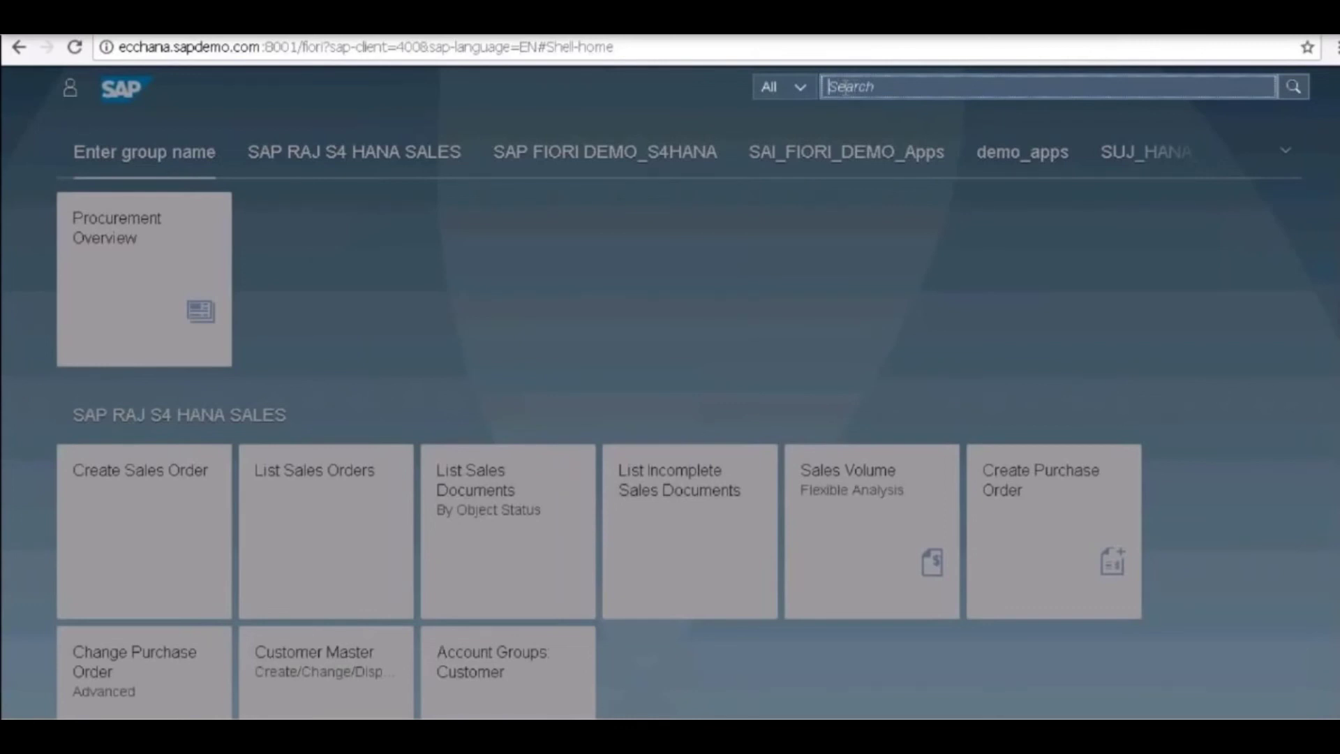
type("Creat")
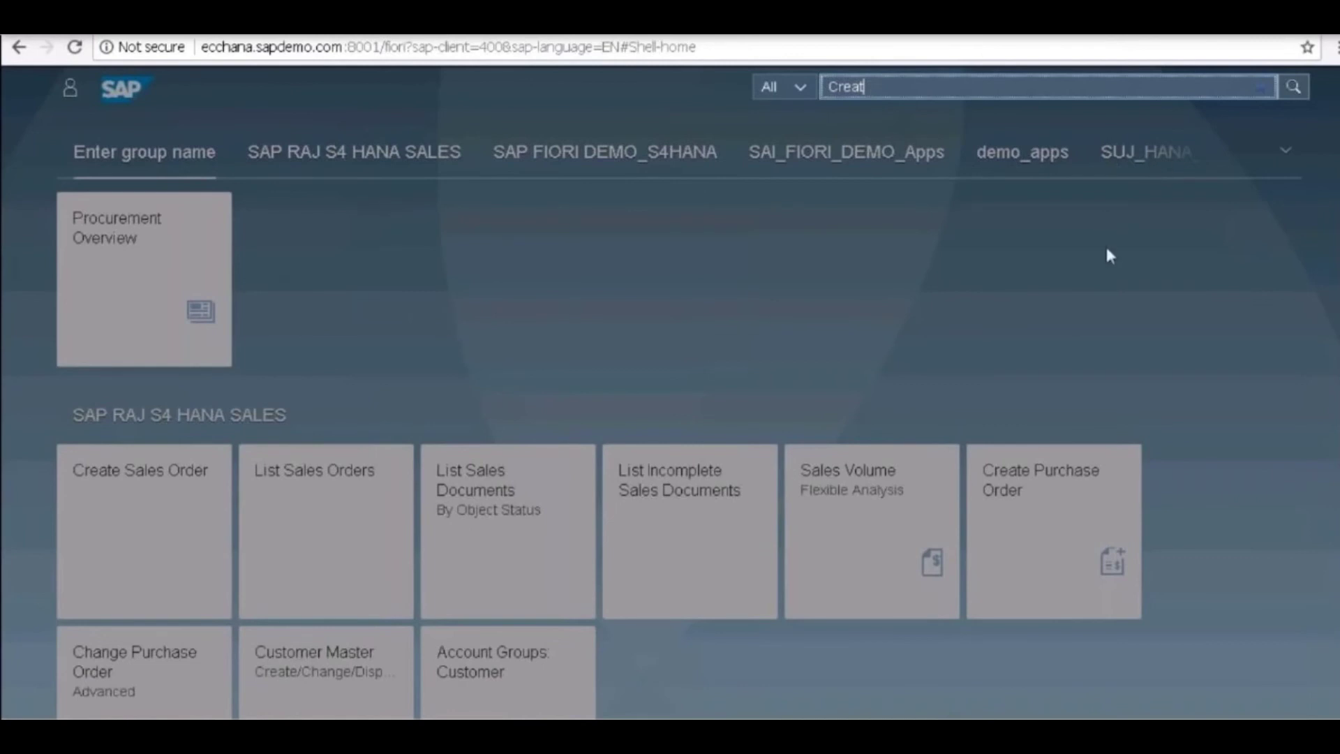
type("e  purchase contract")
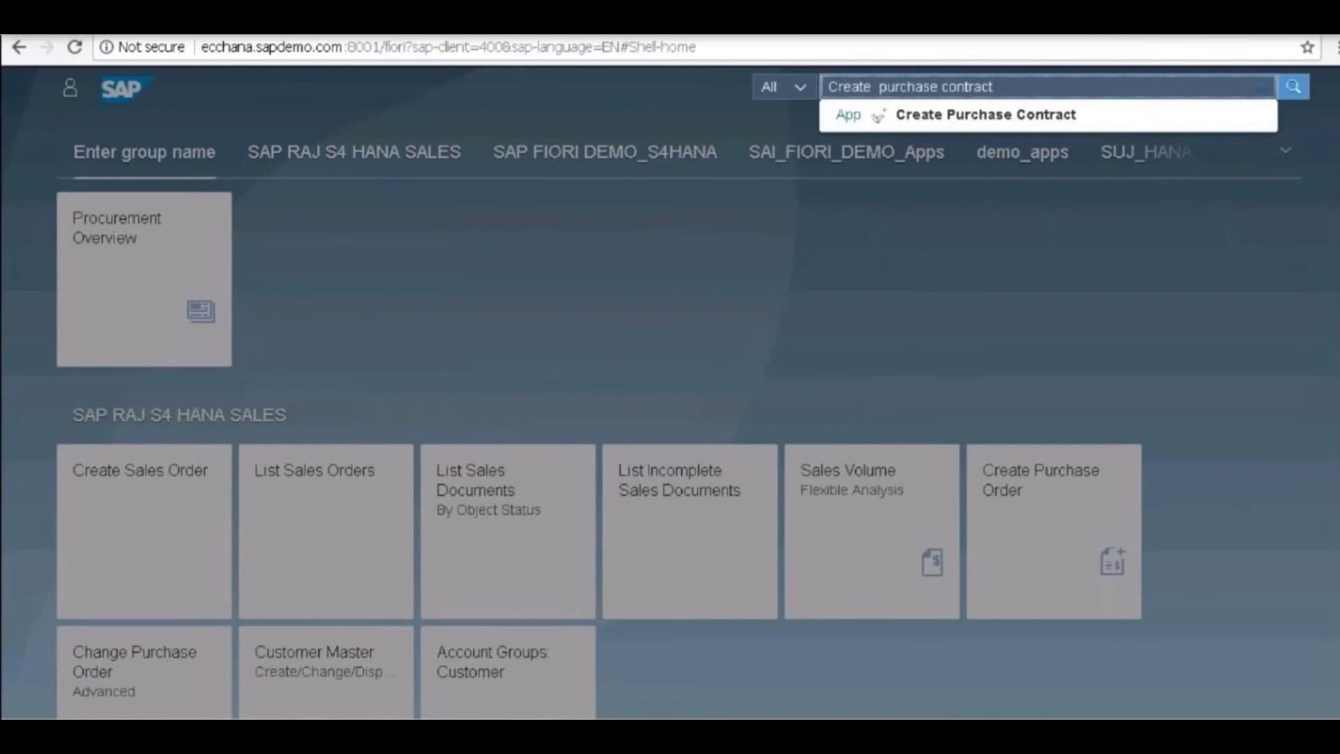
key("Return")
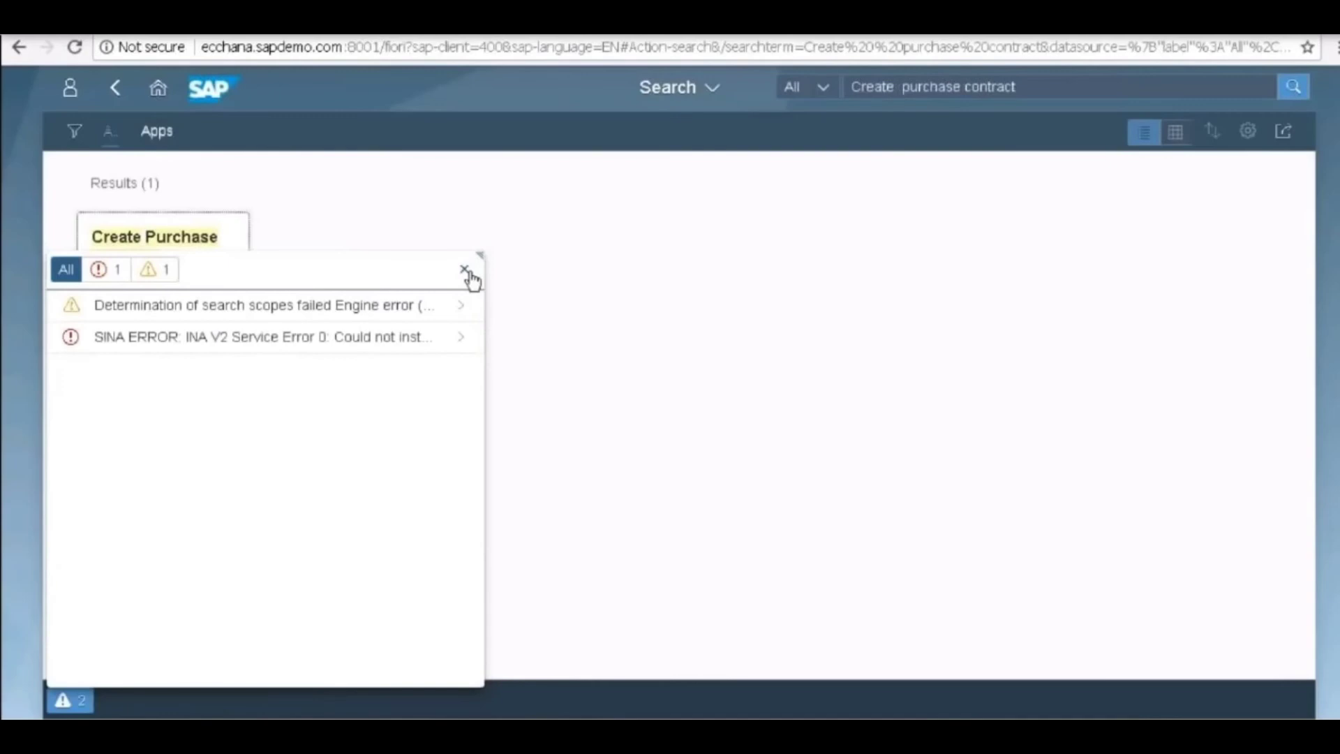
left_click(466, 270)
left_click(144, 331)
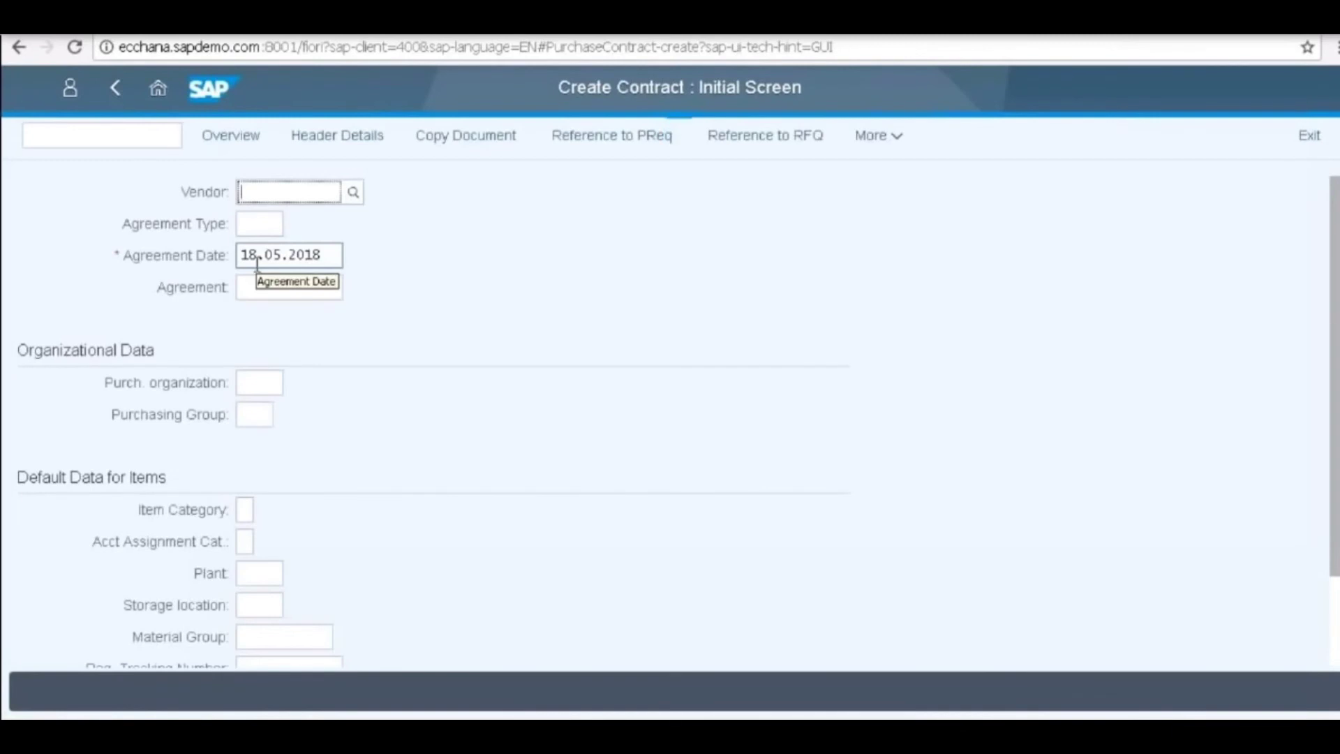
Run the transaction /NSPRO and display the SAP Reference IMG.
left_click(60, 135)
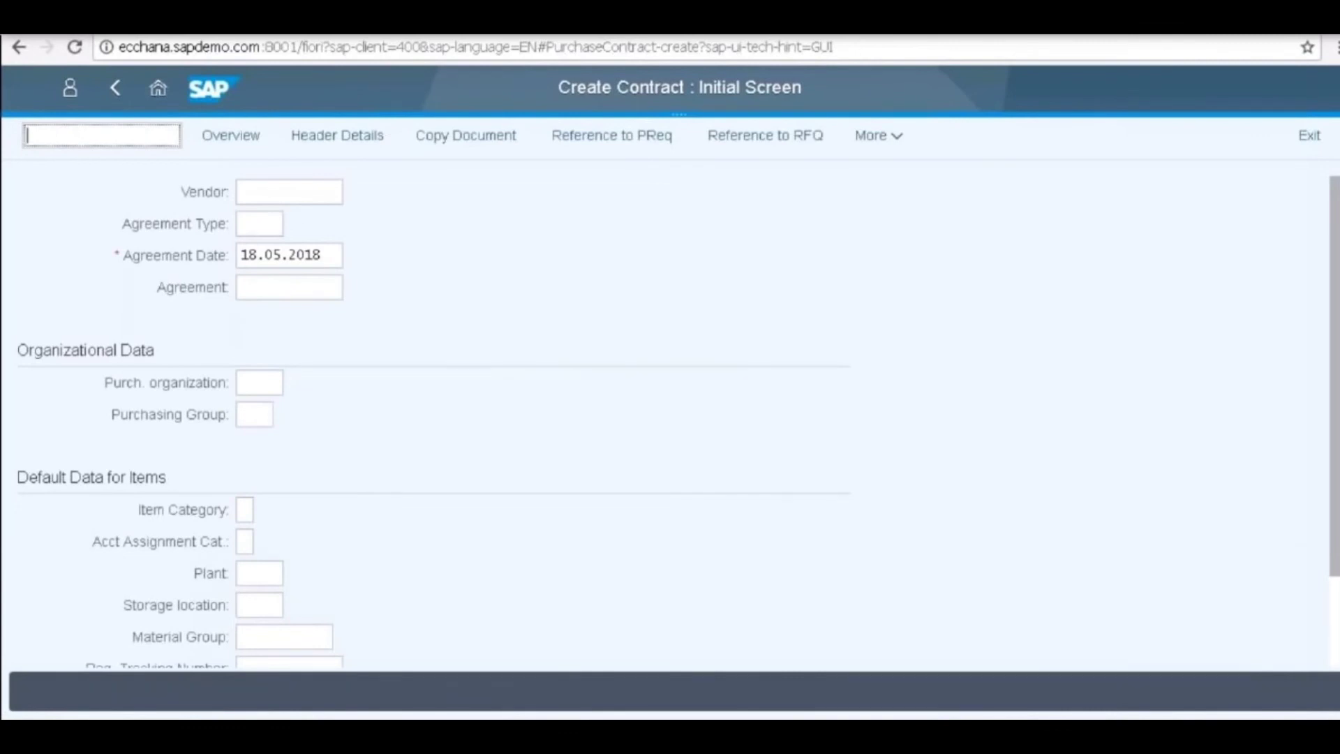
type("/")
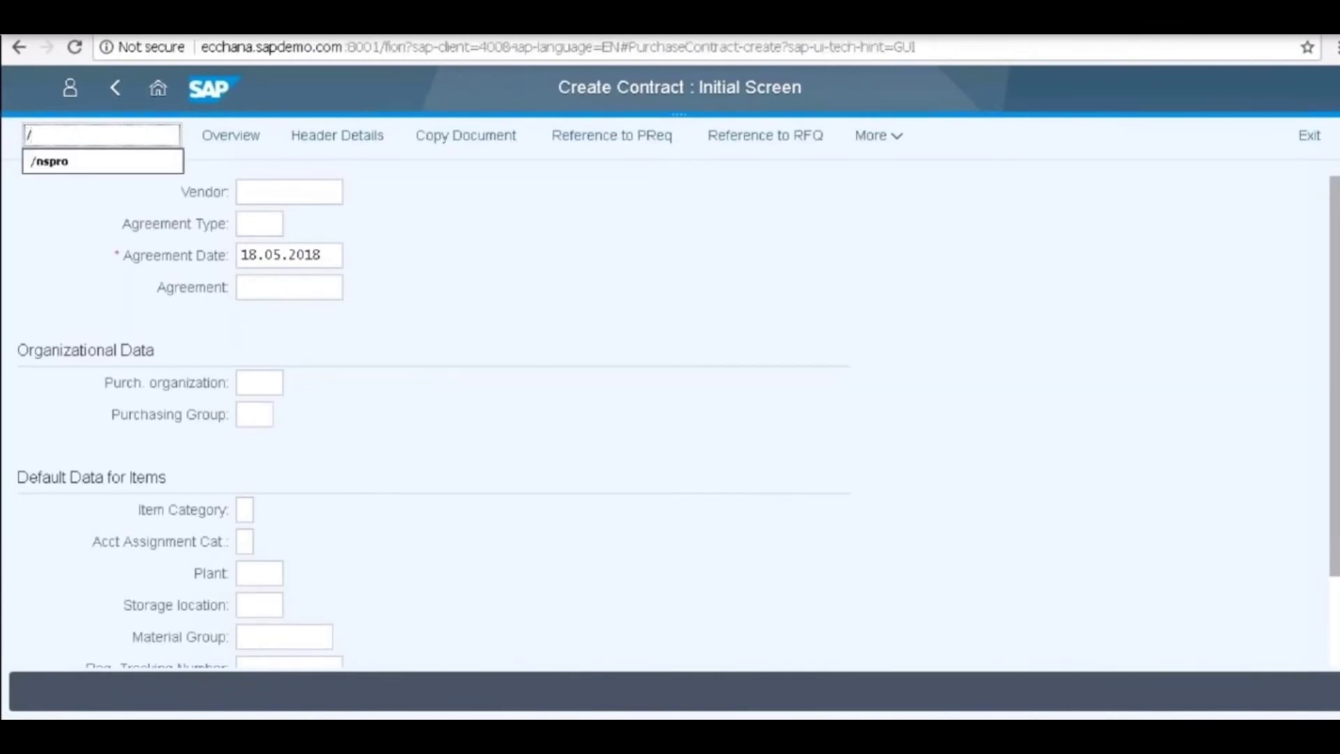
type("NSPRO")
key("Return")
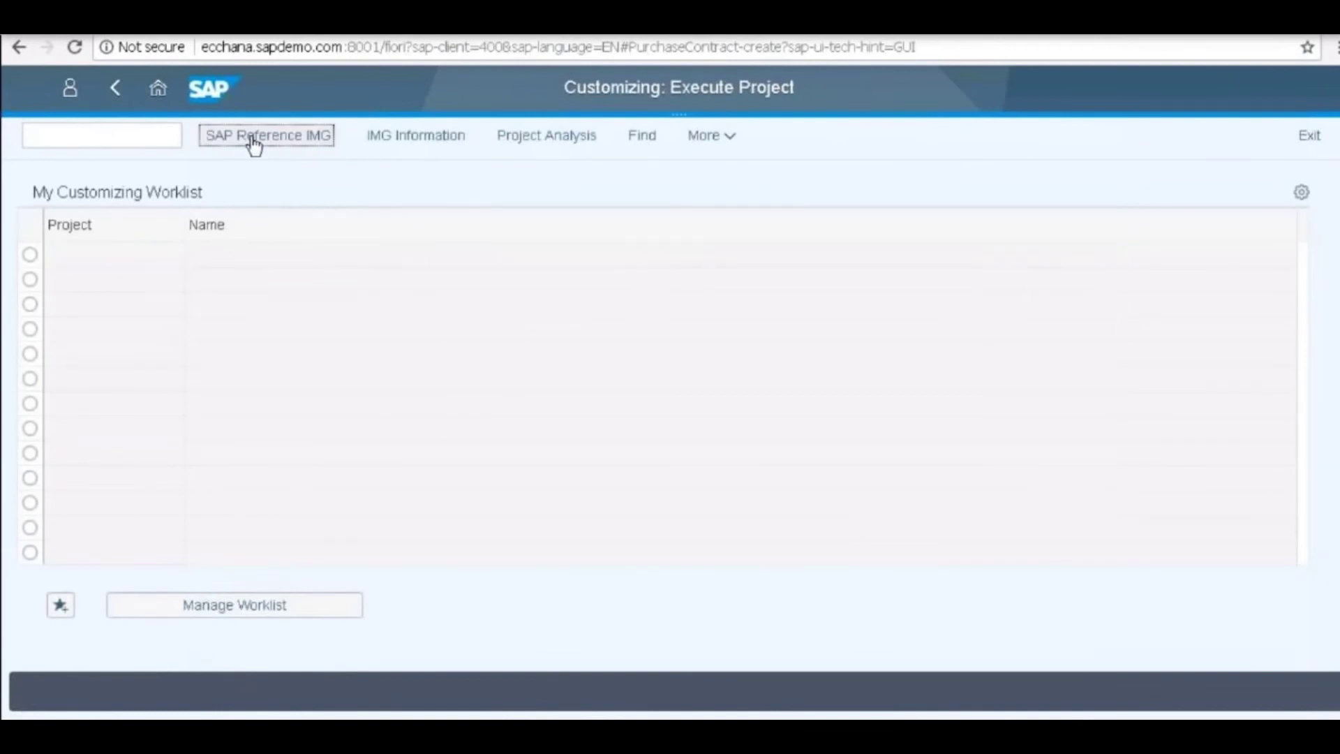
left_click(254, 143)
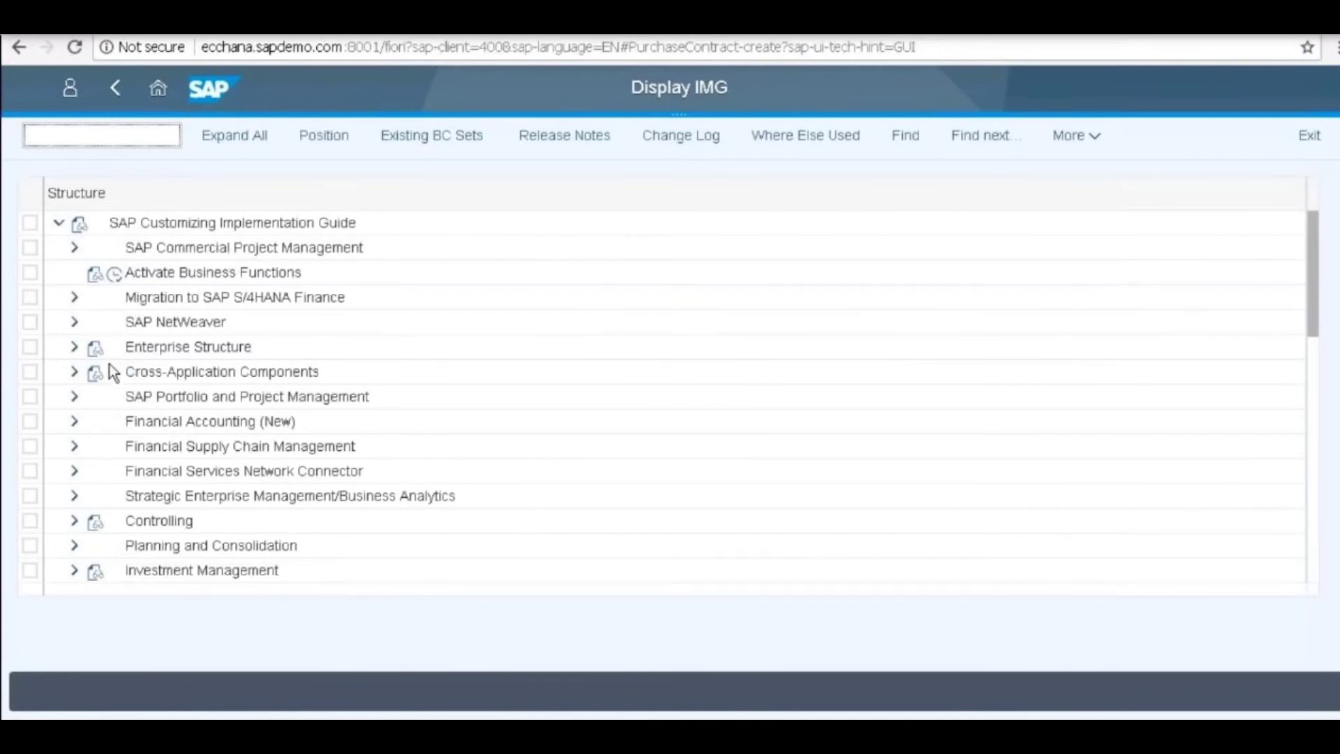
Expand the Materials Management and Purchasing nodes in the implementation guide.
scroll(108, 374, "down", 3)
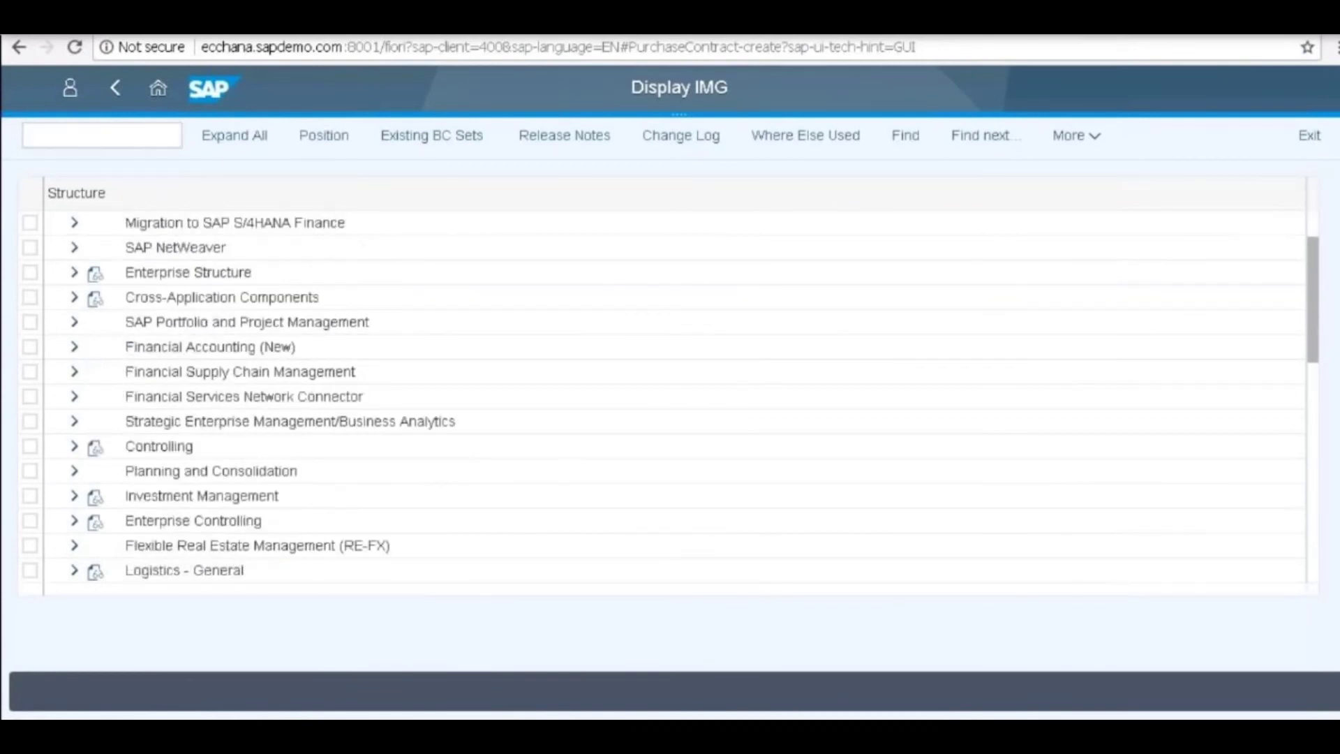
scroll(663, 396, "down", 5)
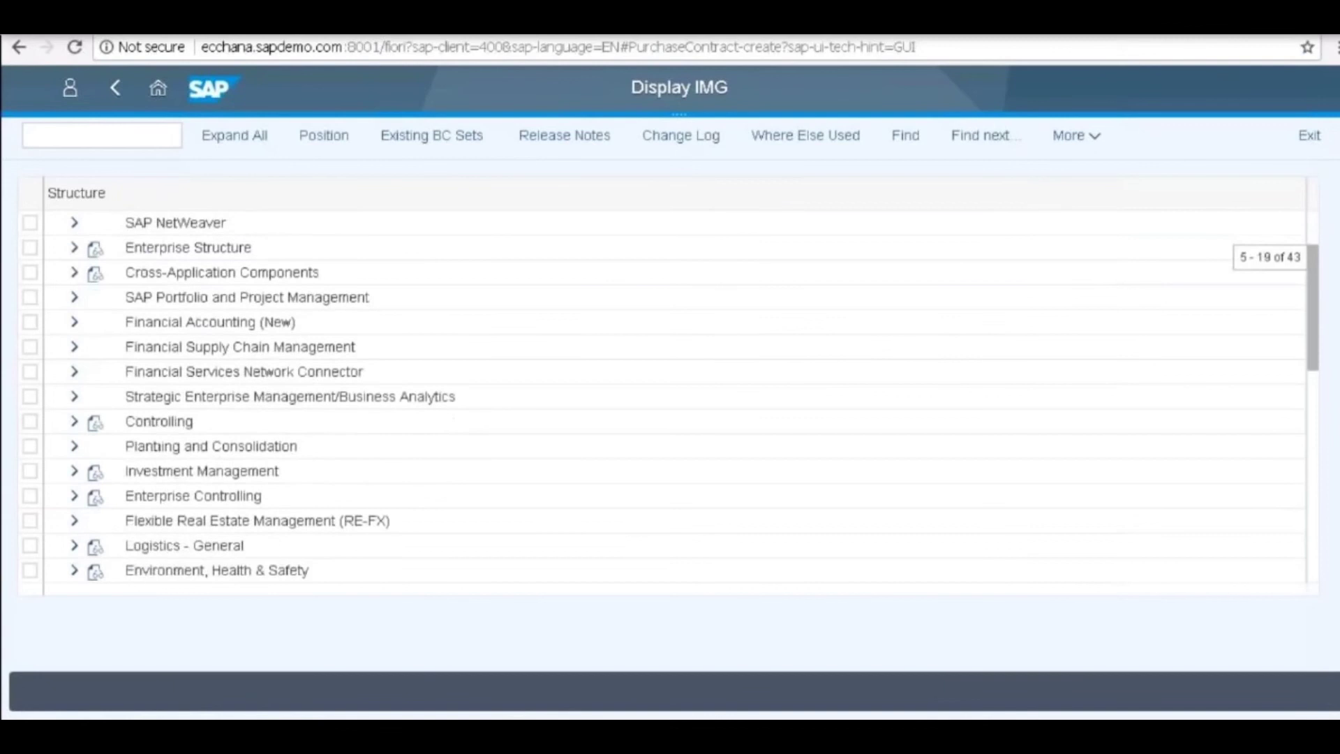
scroll(94, 450, "down", 4)
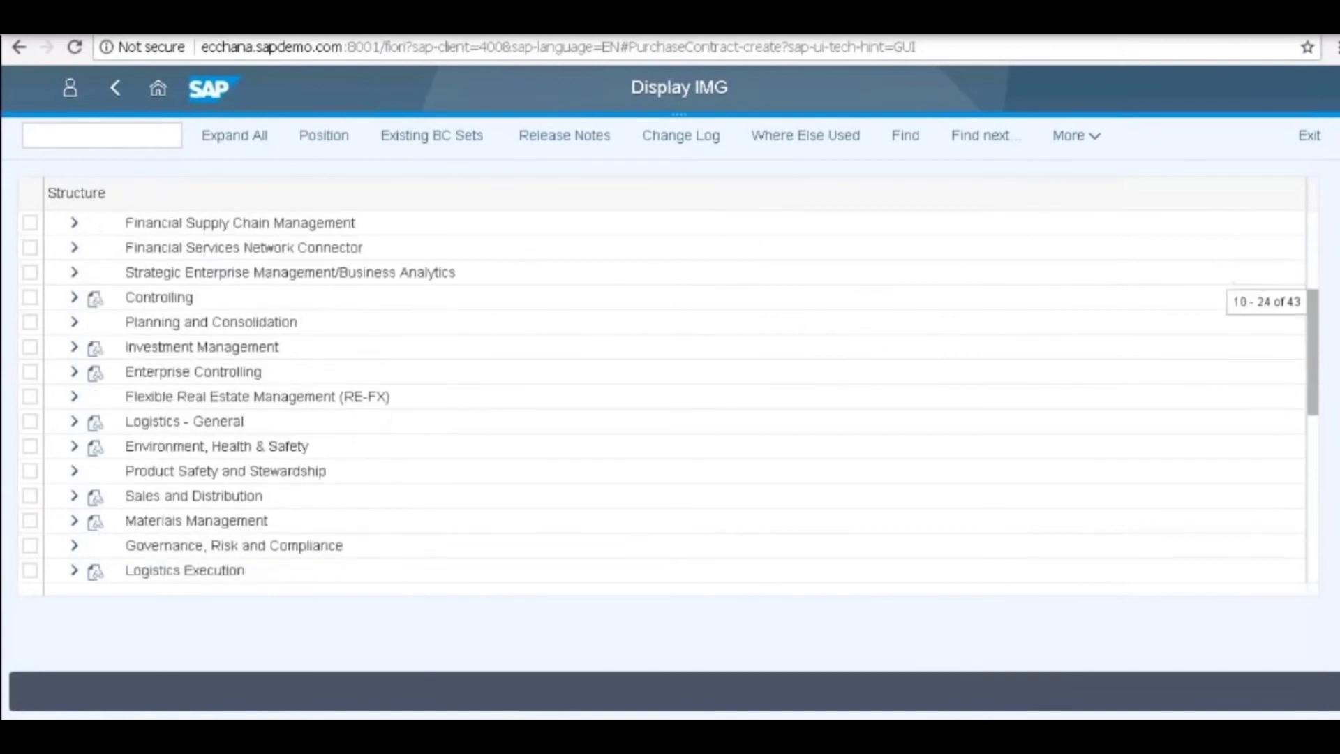
left_click(77, 445)
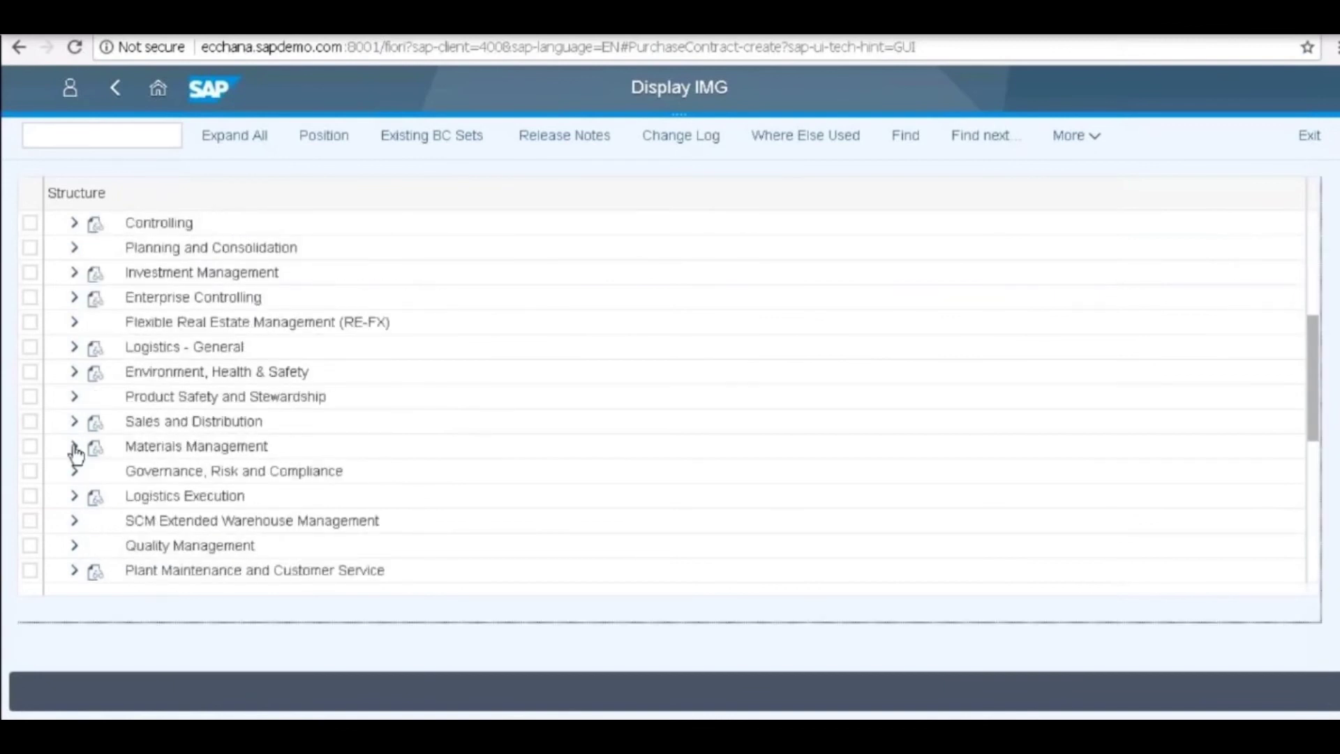
scroll(271, 487, "down", 3)
left_click(90, 446)
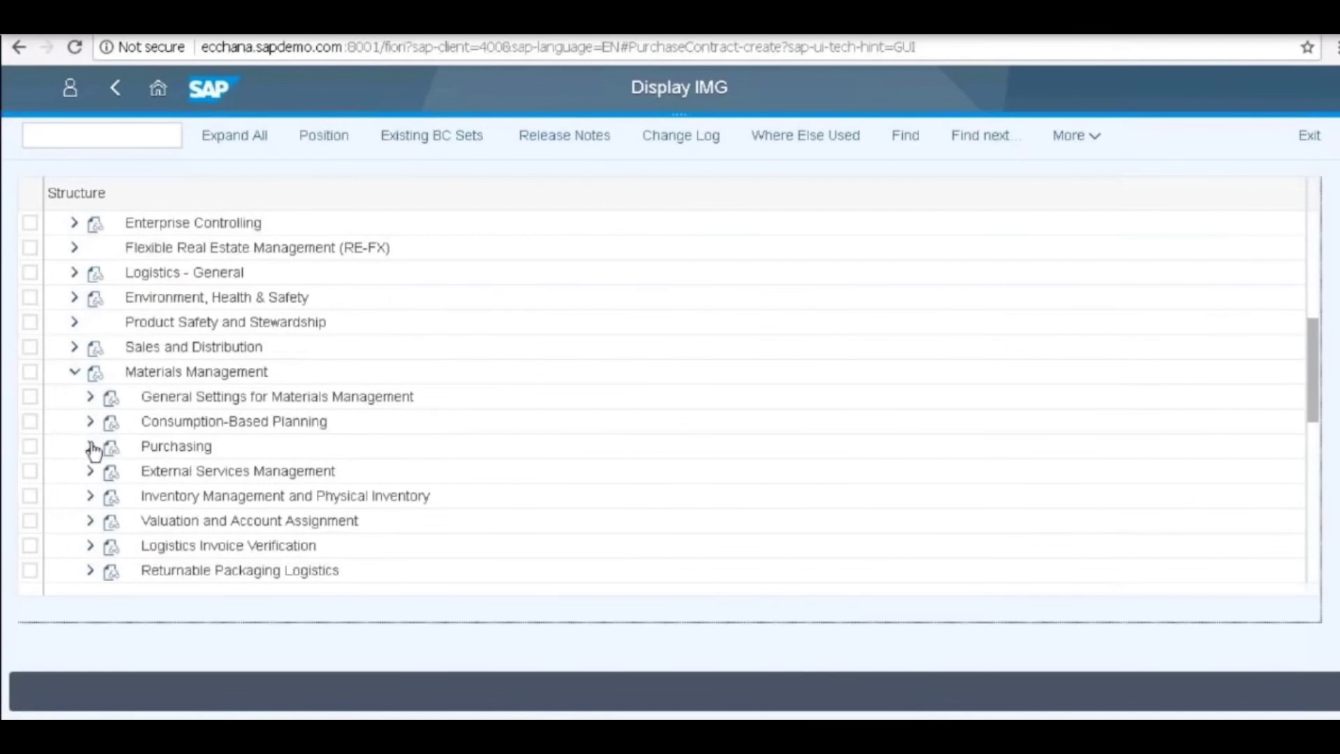
Expand the Contract node under Purchasing and execute its Define Document Types activity.
scroll(194, 462, "down", 7)
scroll(663, 398, "down", 5)
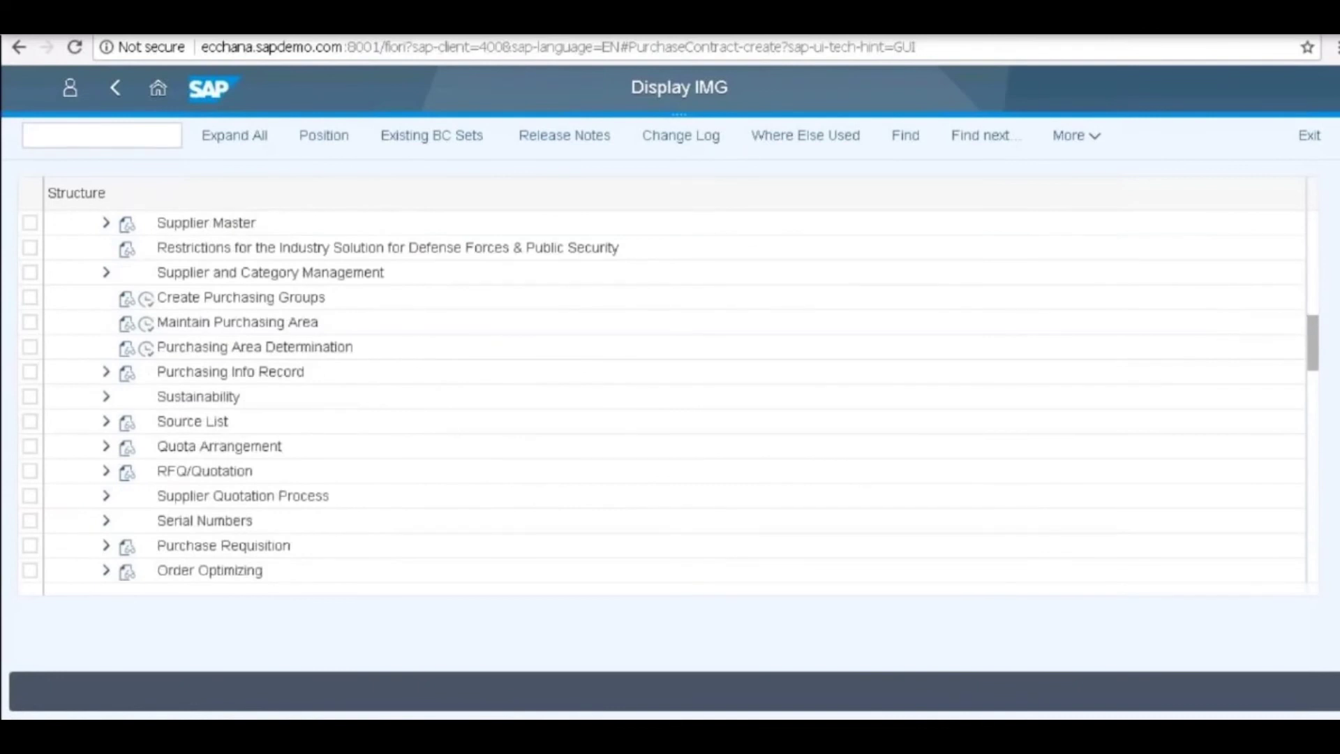
scroll(663, 397, "down", 4)
scroll(197, 499, "down", 2)
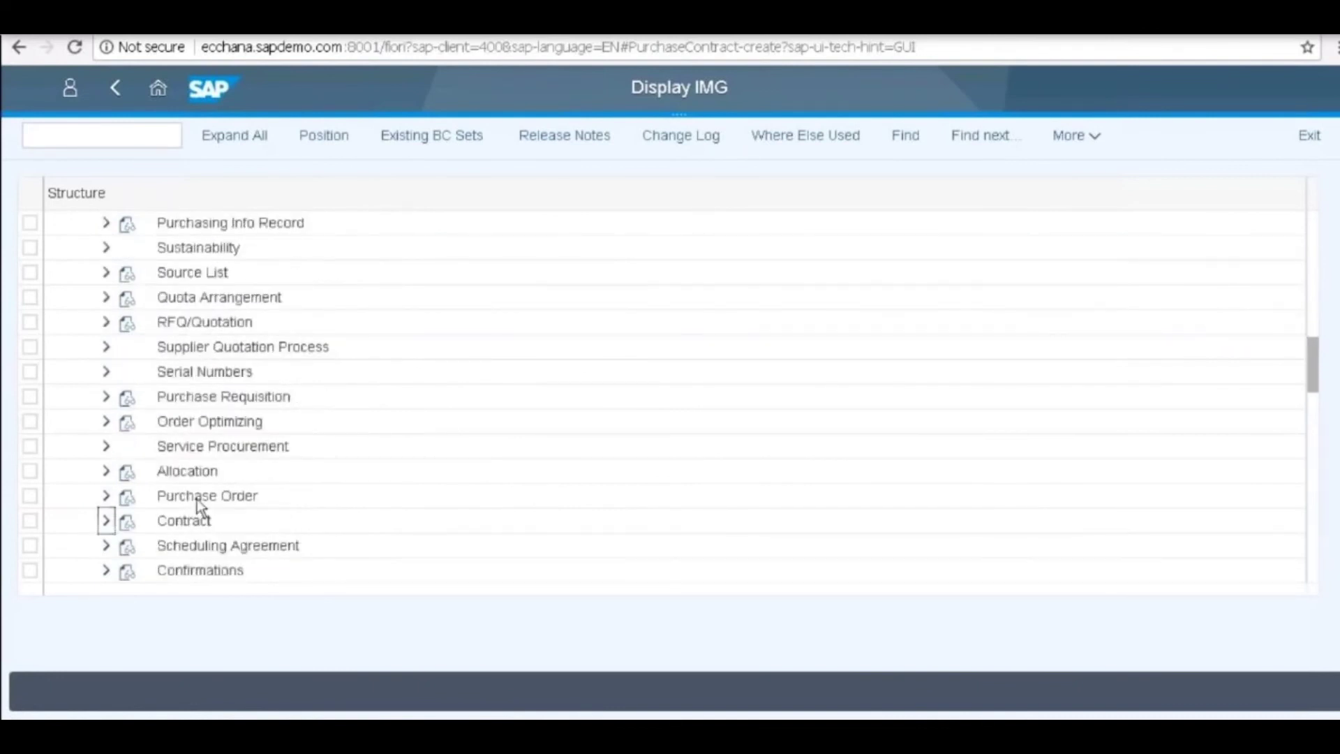
scroll(196, 500, "down", 3)
scroll(197, 500, "down", 1)
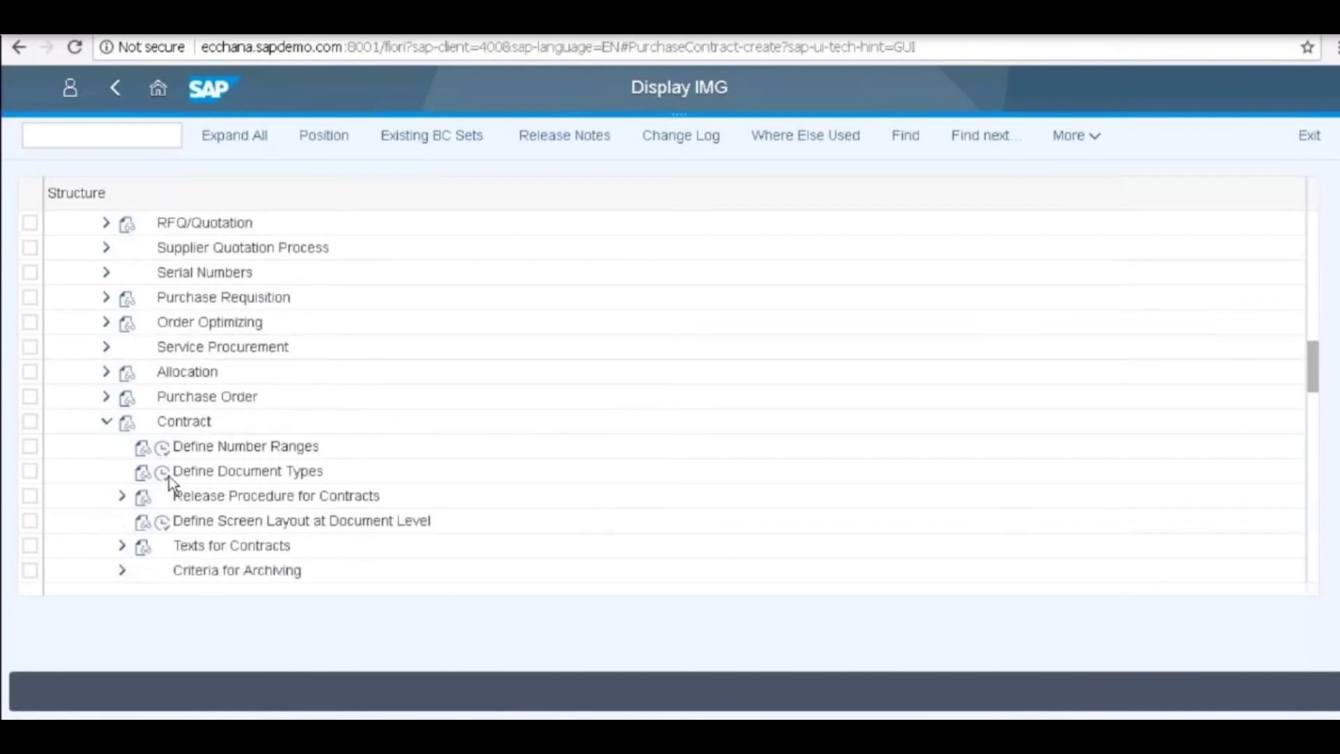
left_click(163, 472)
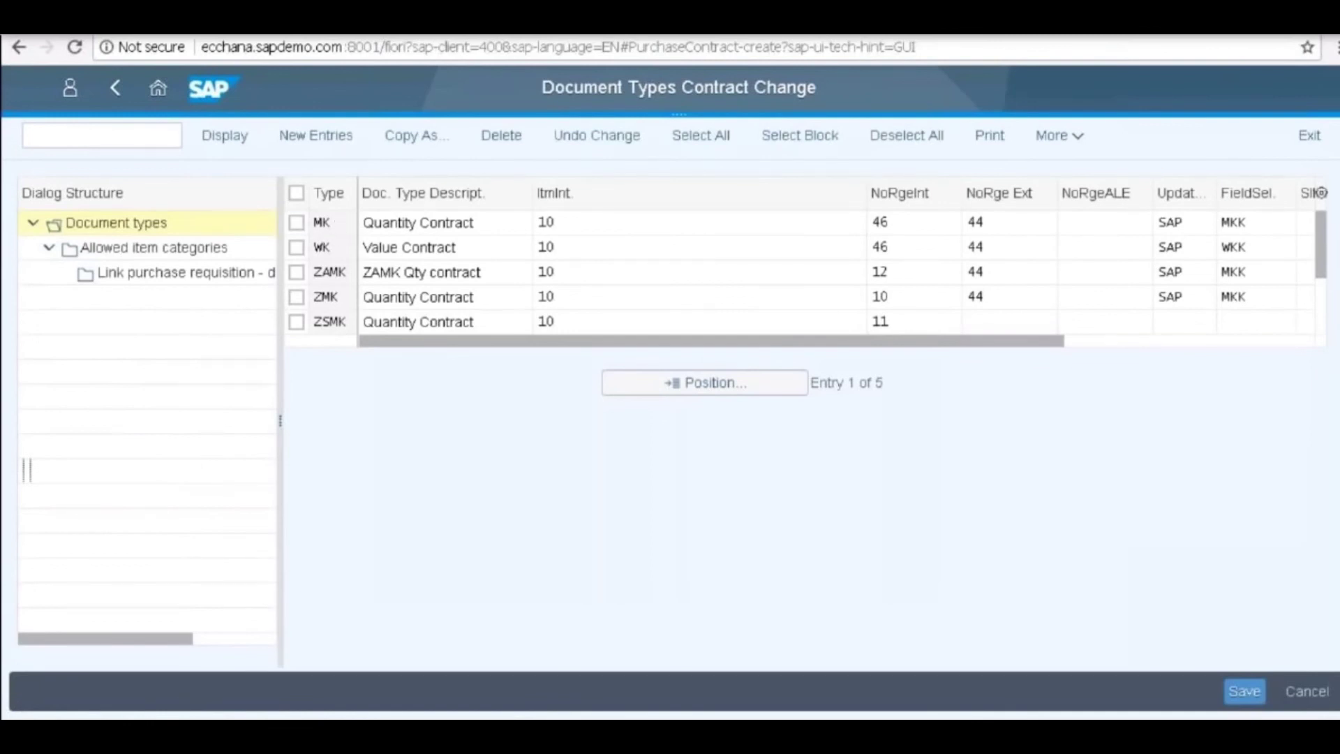
Copy the MK Quantity Contract document type and name the copy AMK.
double_click(319, 226)
left_click(336, 253)
double_click(313, 251)
double_click(331, 223)
left_click(296, 223)
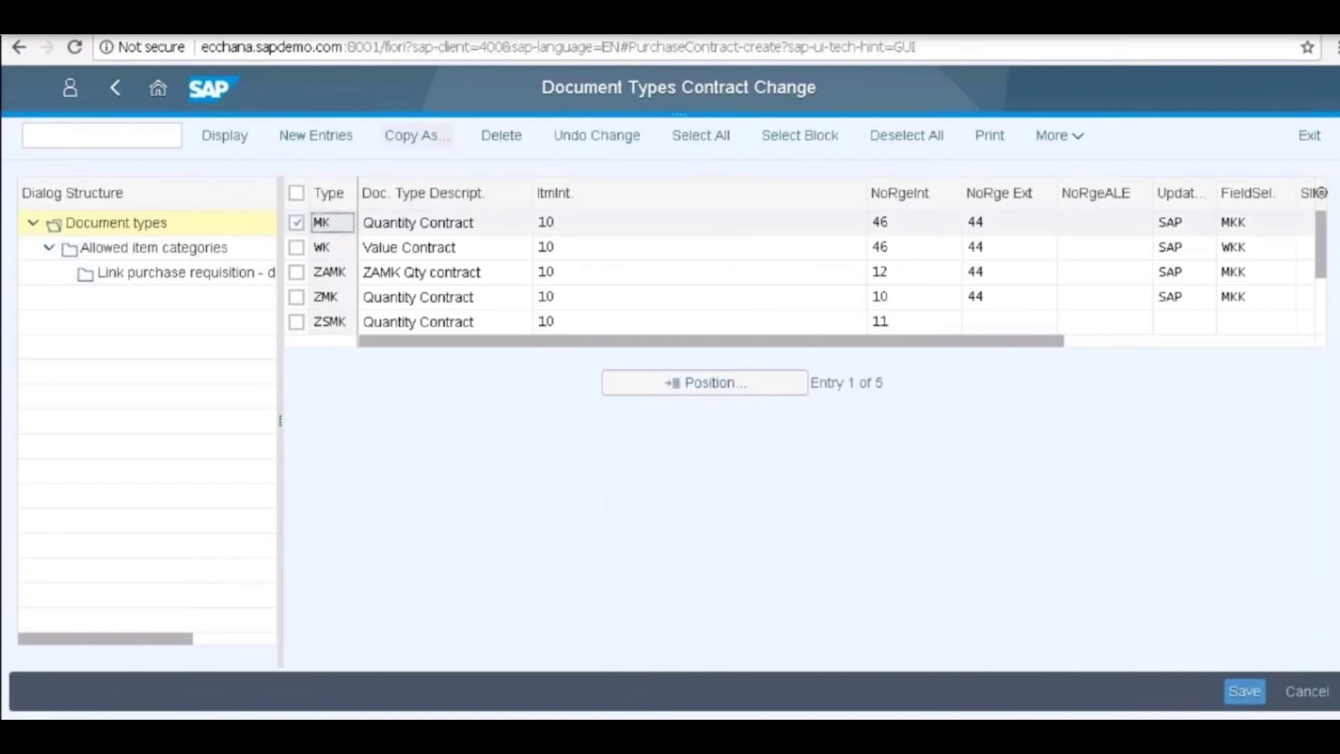
left_click(417, 135)
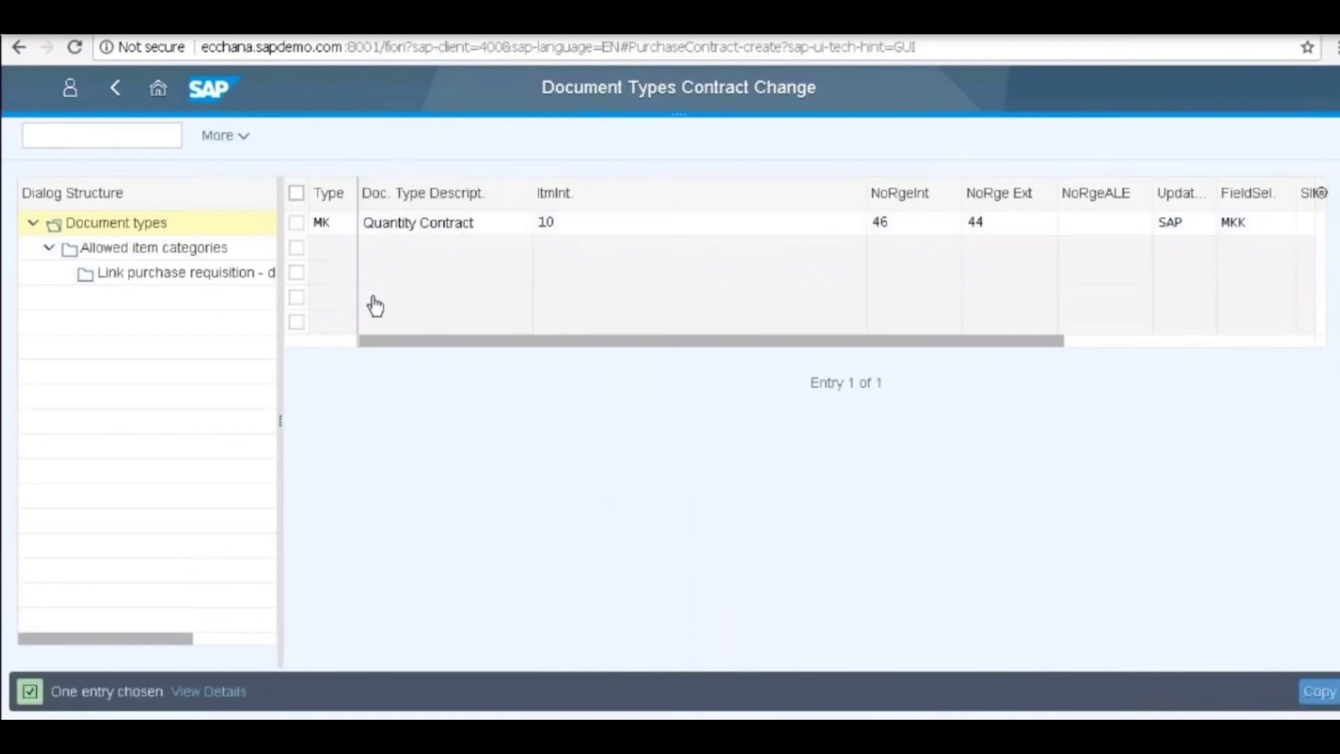
key("BackSpace")
key("BackSpace")
type("AMK")
Clear the internal and external number ranges, update group and field selection key of the AMK entry.
double_click(899, 227)
key("BackSpace")
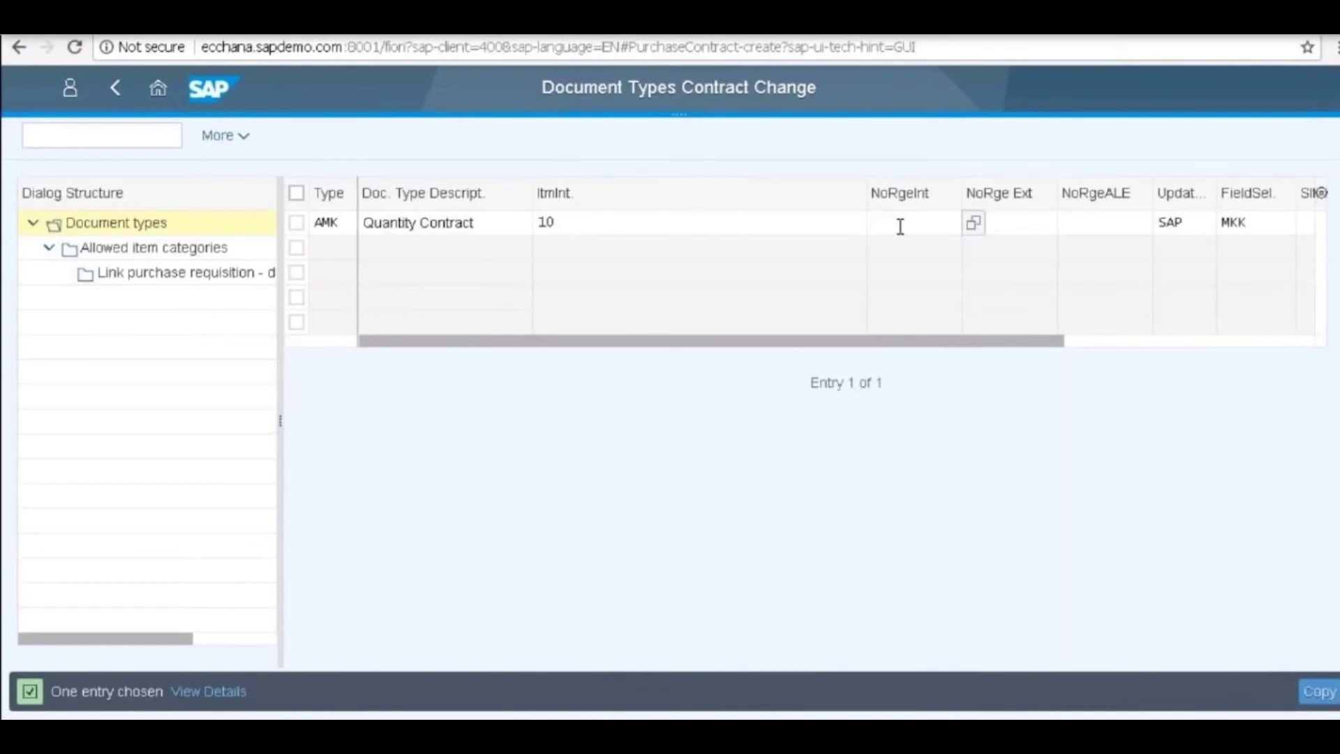
left_click(1190, 222)
double_click(1192, 223)
key("BackSpace")
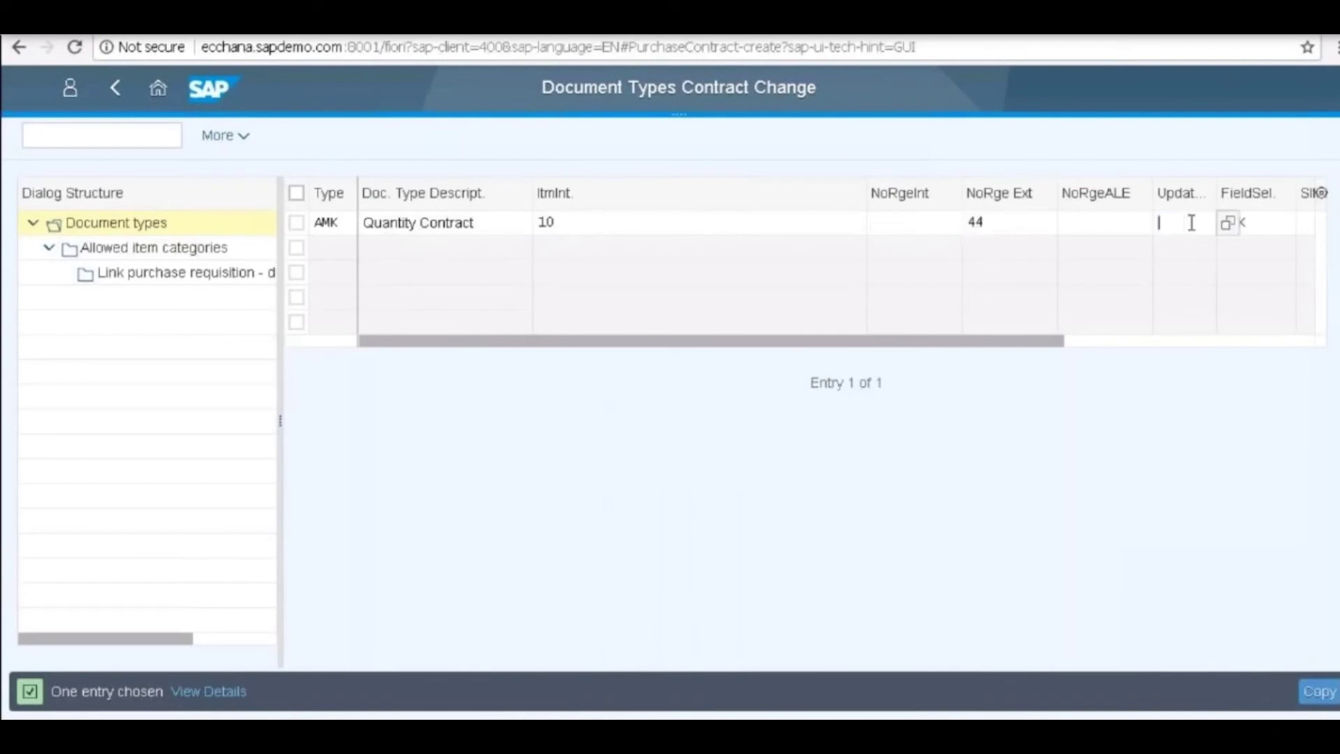
double_click(999, 221)
key("BackSpace")
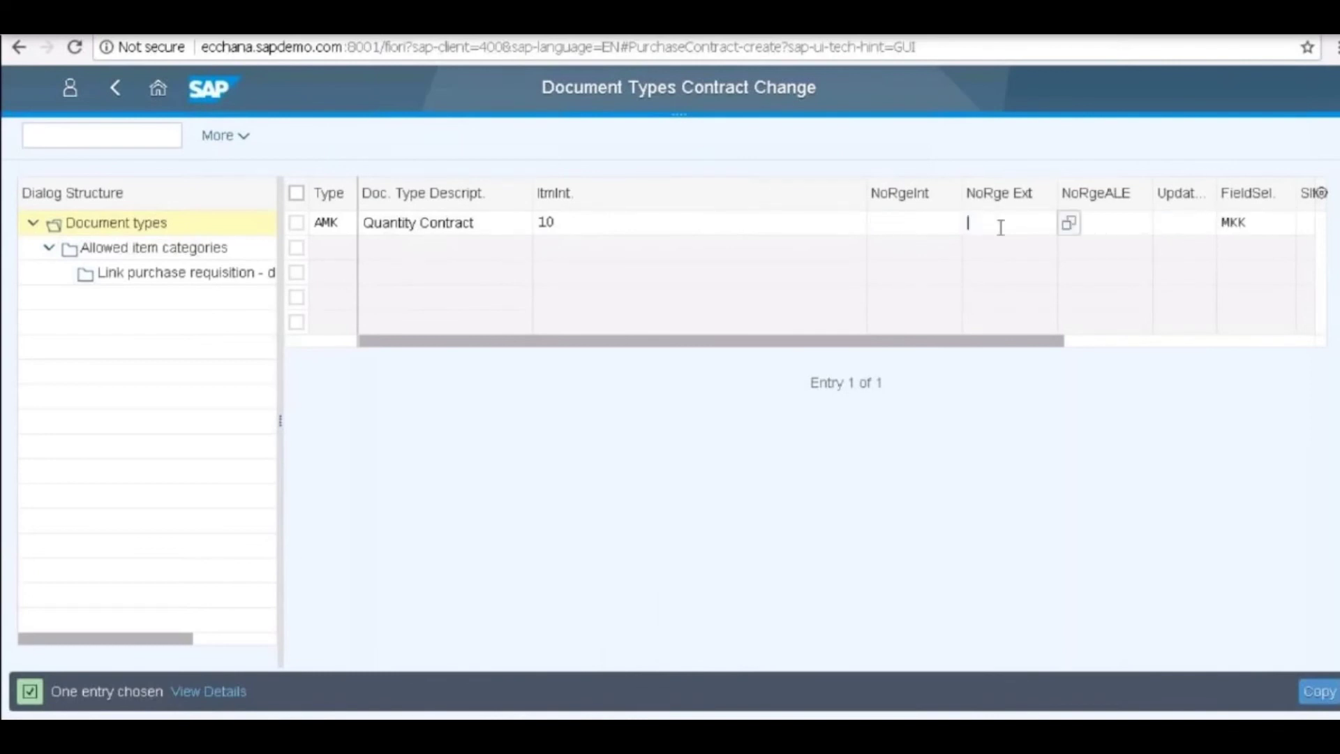
double_click(1243, 223)
key("BackSpace")
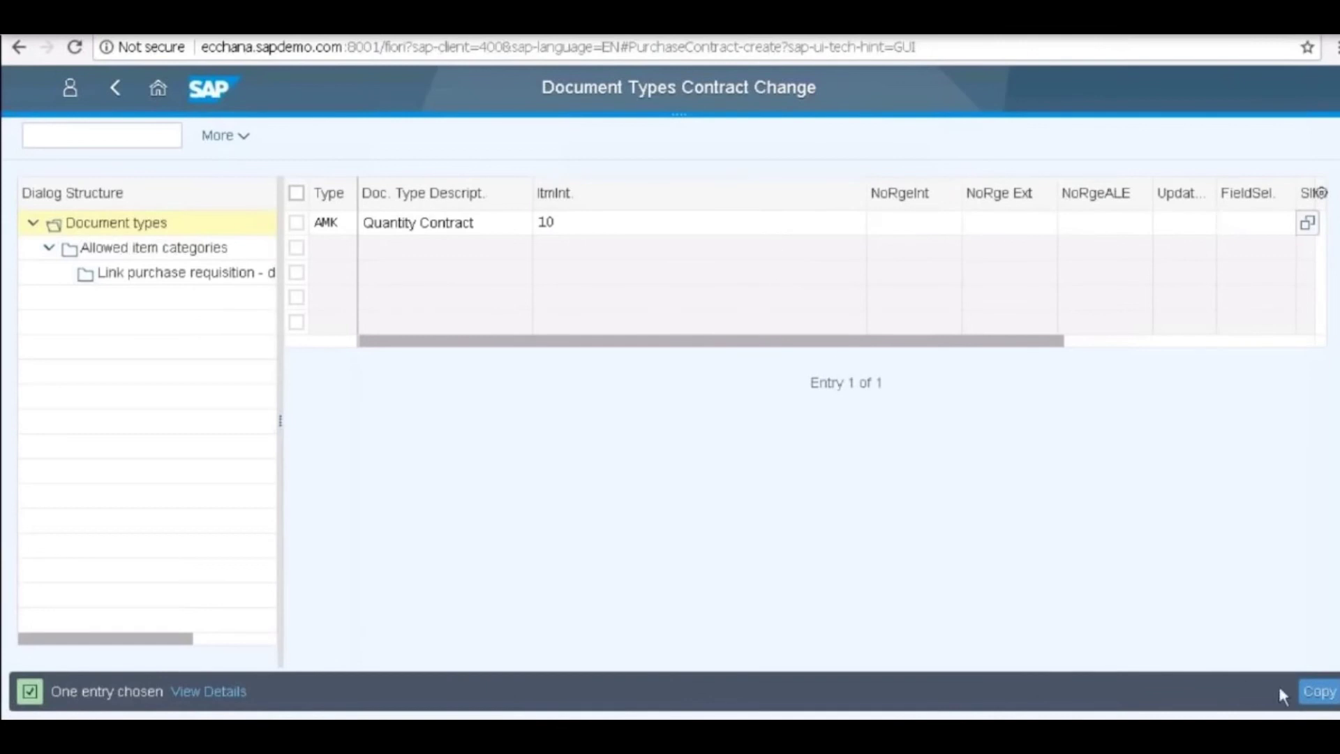
Copy the AMK document type with all dependent entries and save the table.
left_click(1328, 694)
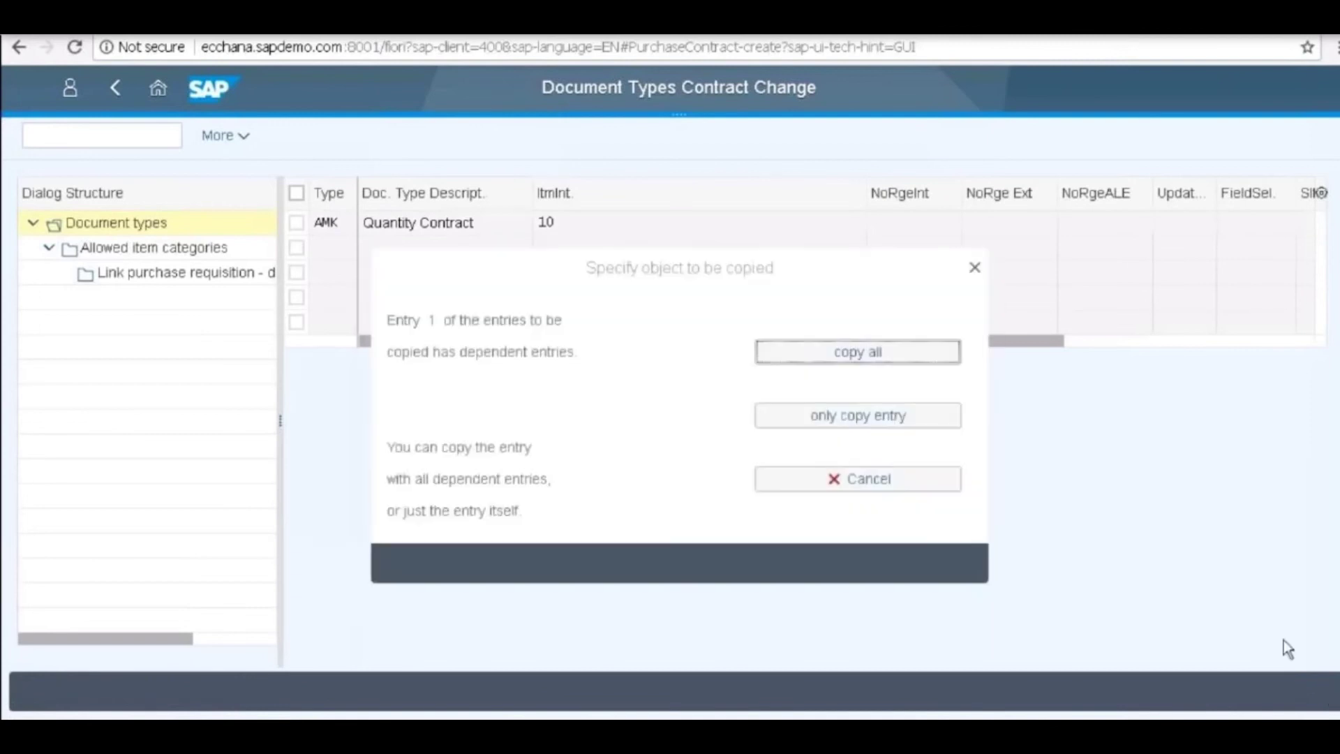
key("Return")
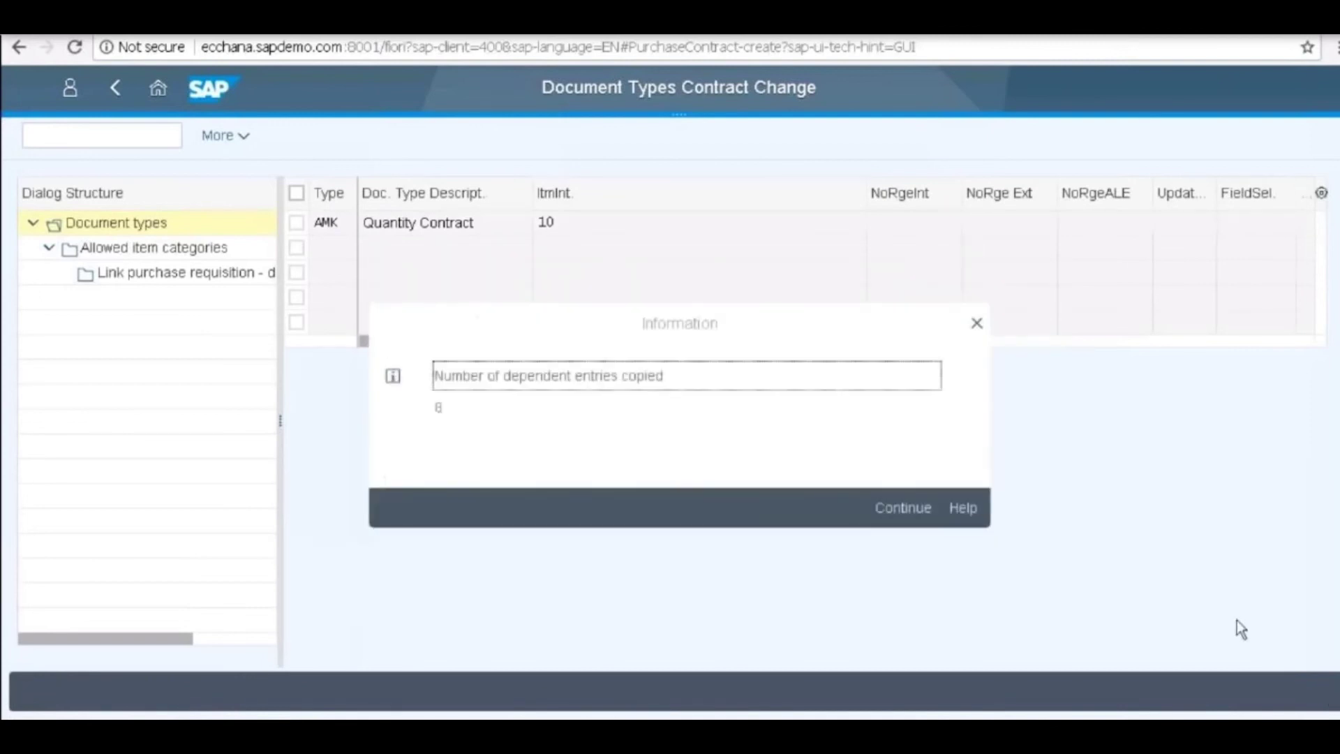
left_click(911, 509)
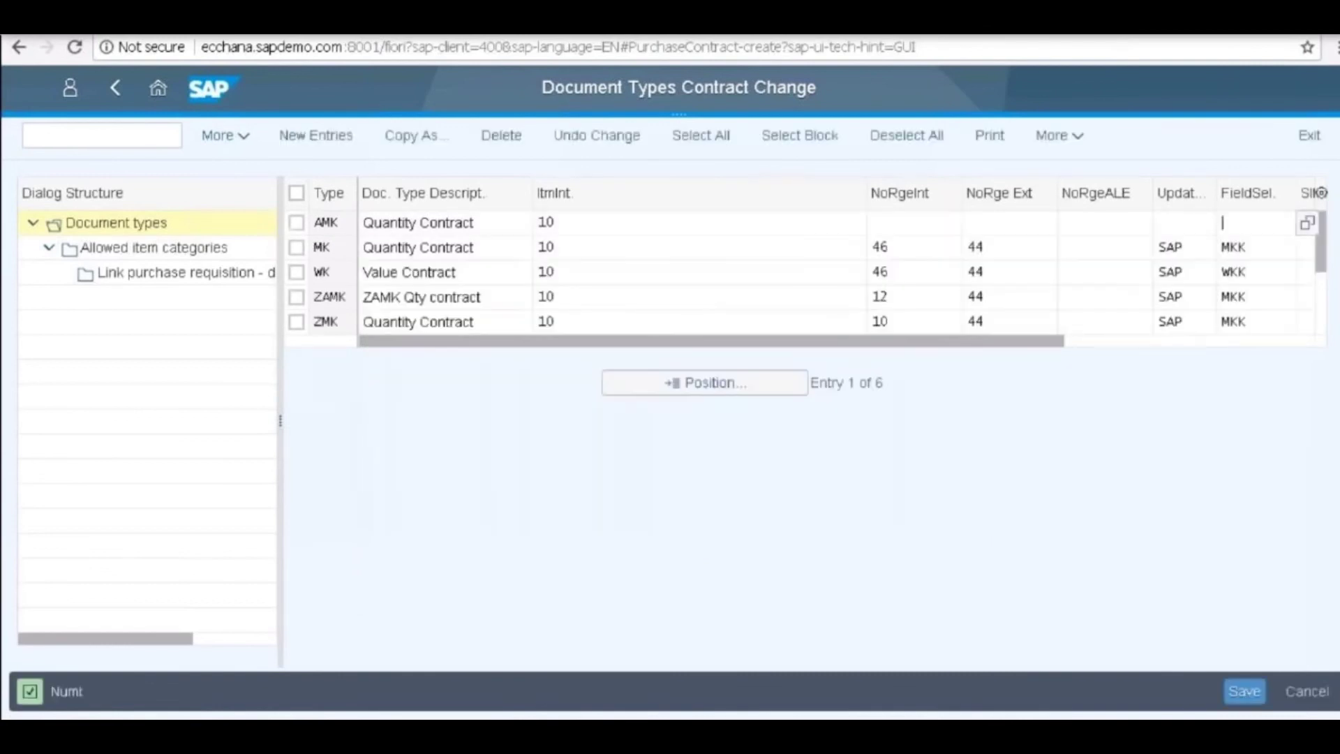
left_click(1235, 692)
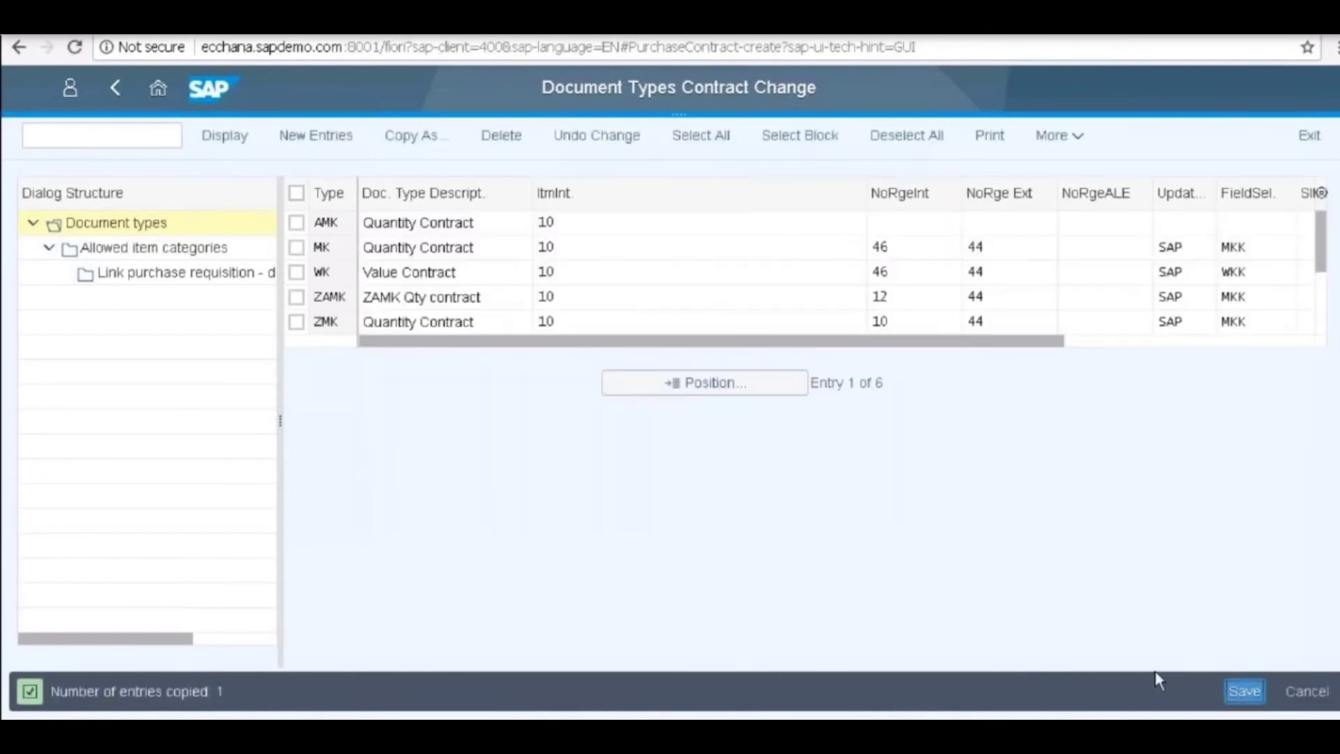
Leave and reopen the contract document types table and examine its entries.
key("F3")
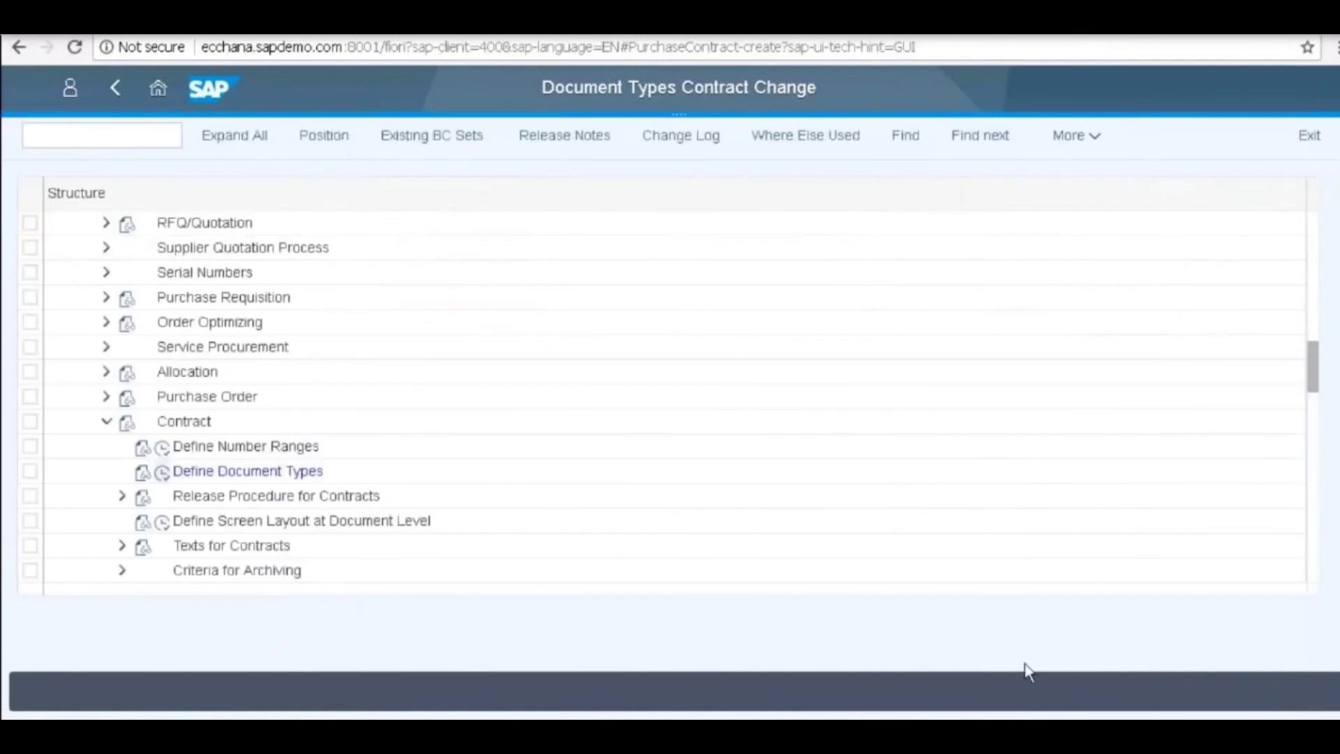
left_click(771, 519)
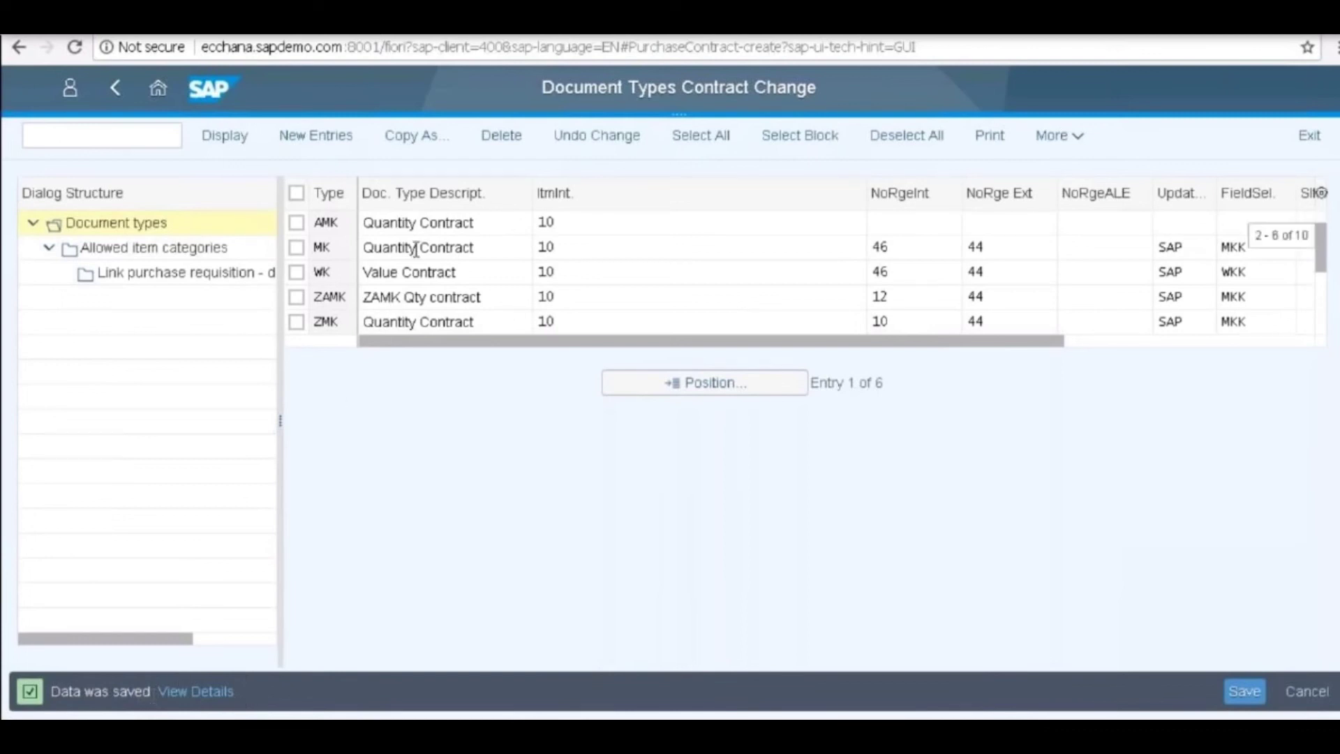
scroll(349, 225, "down", 2)
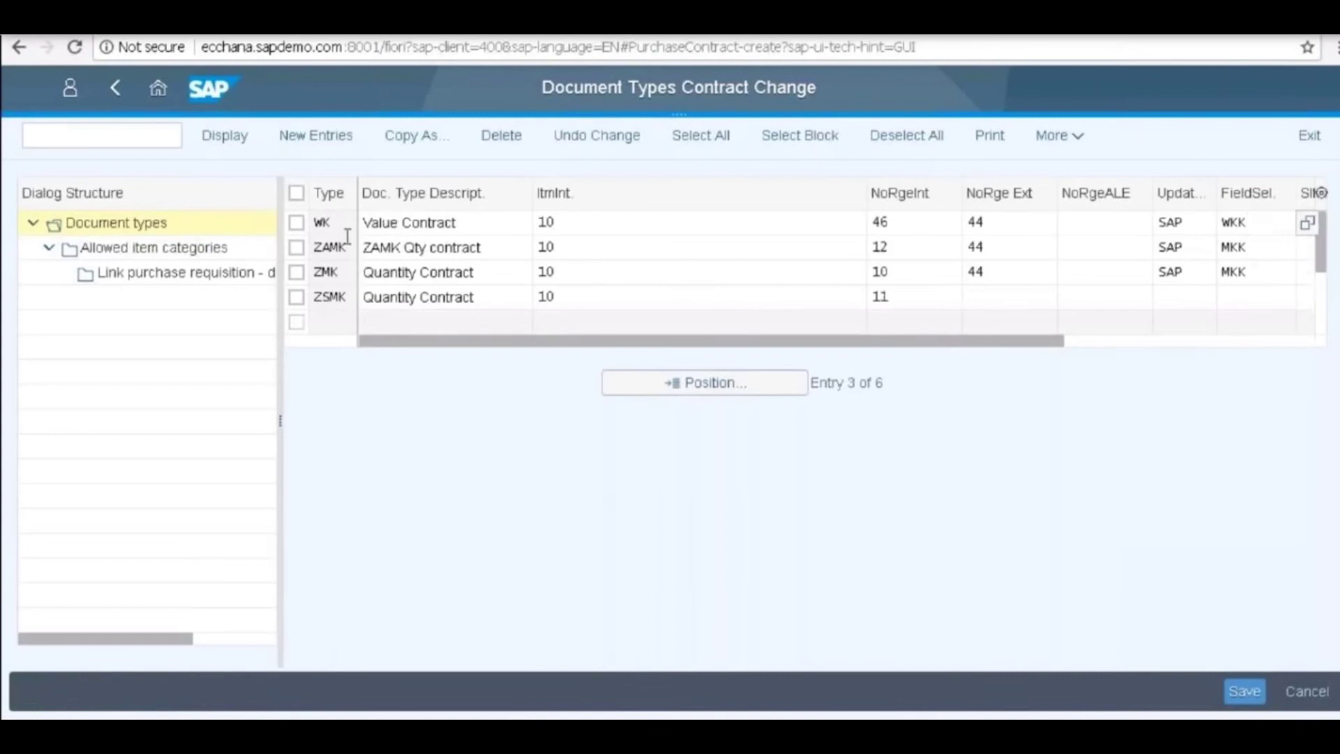
Select the AMK document type and open its allowed item categories.
scroll(348, 236, "up", 2)
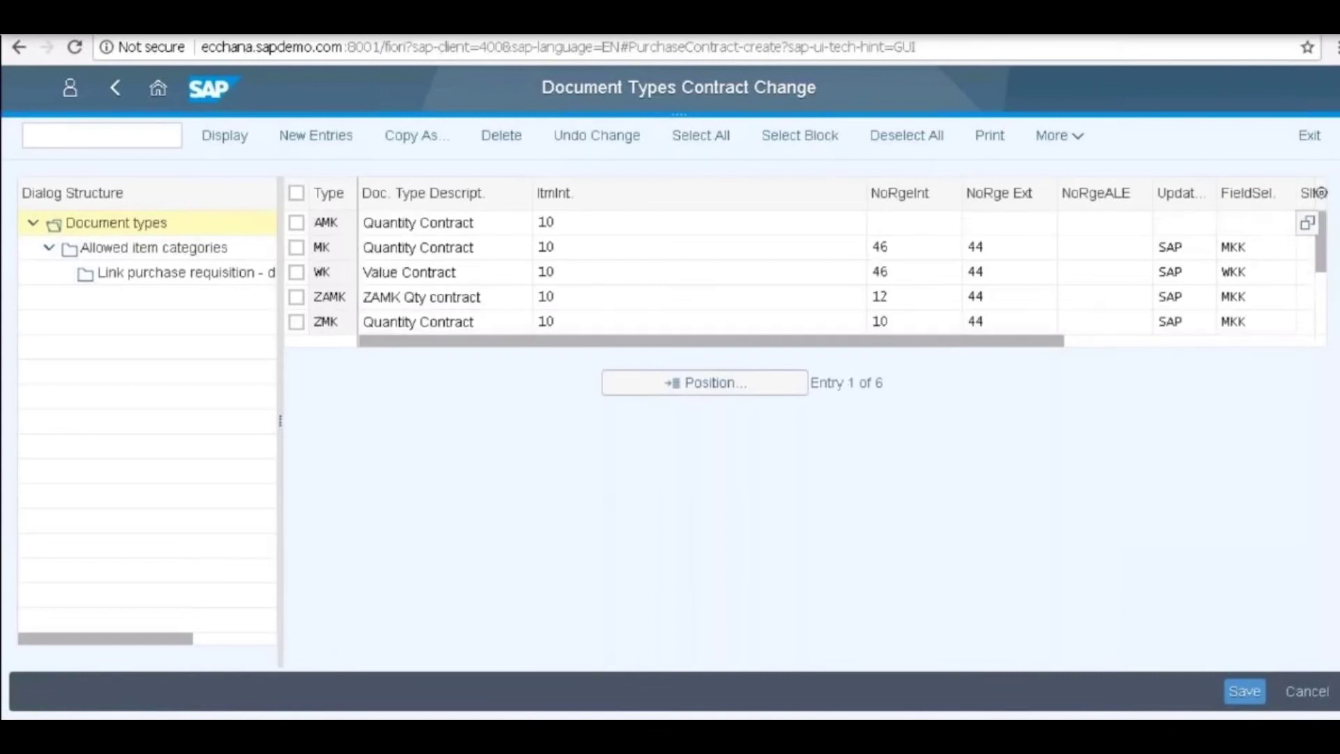
left_click(297, 223)
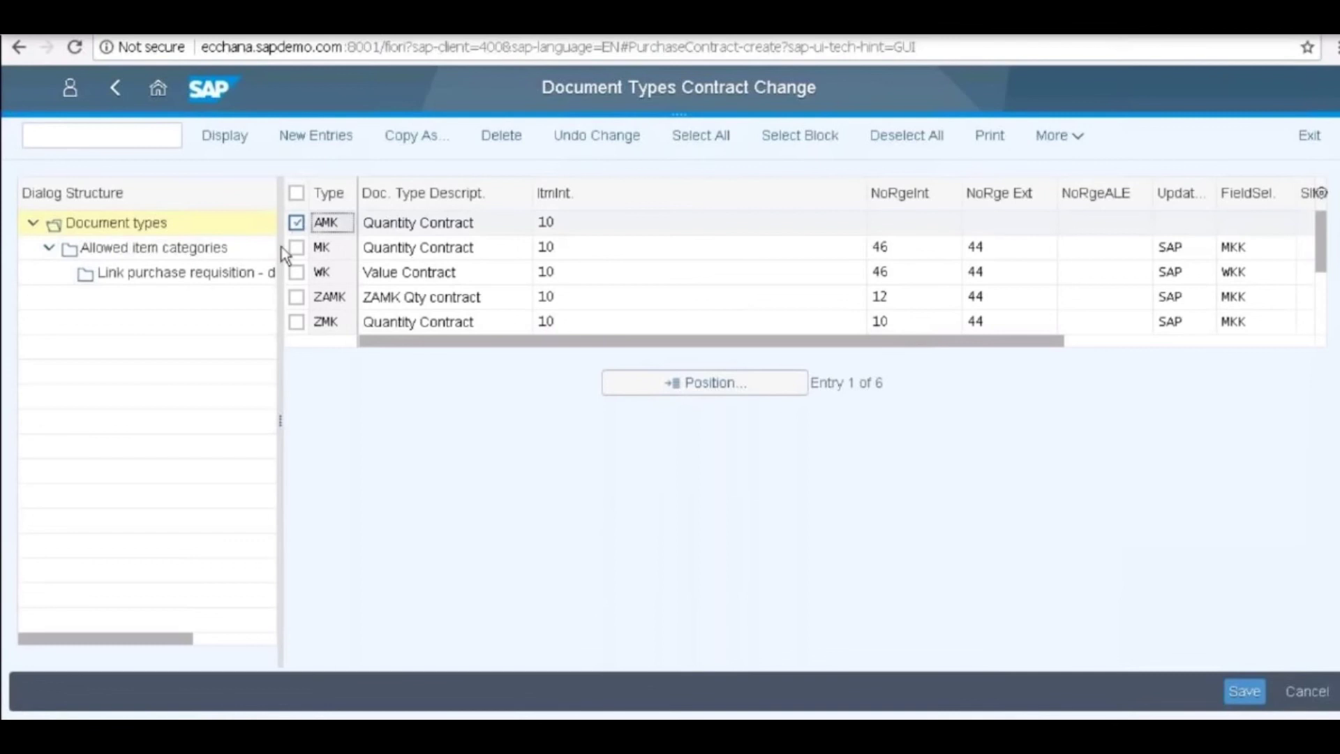
left_click(227, 258)
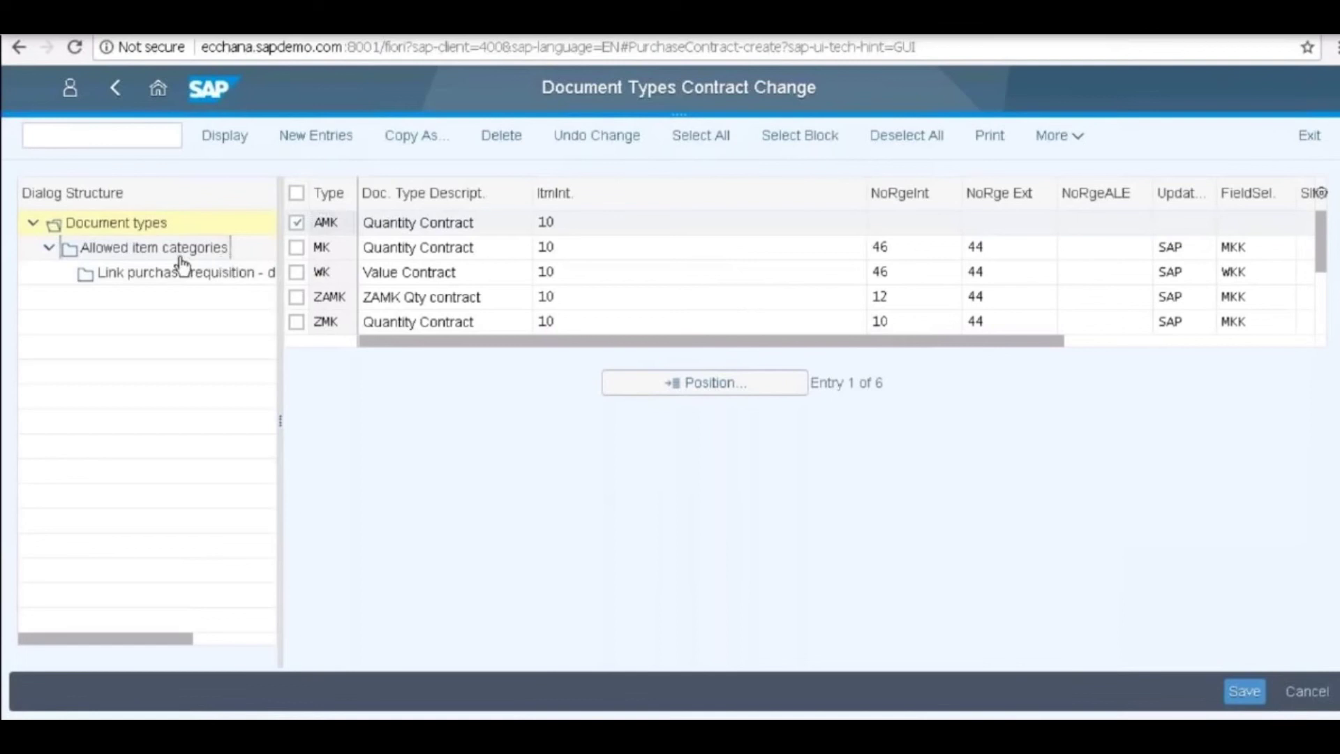
double_click(146, 250)
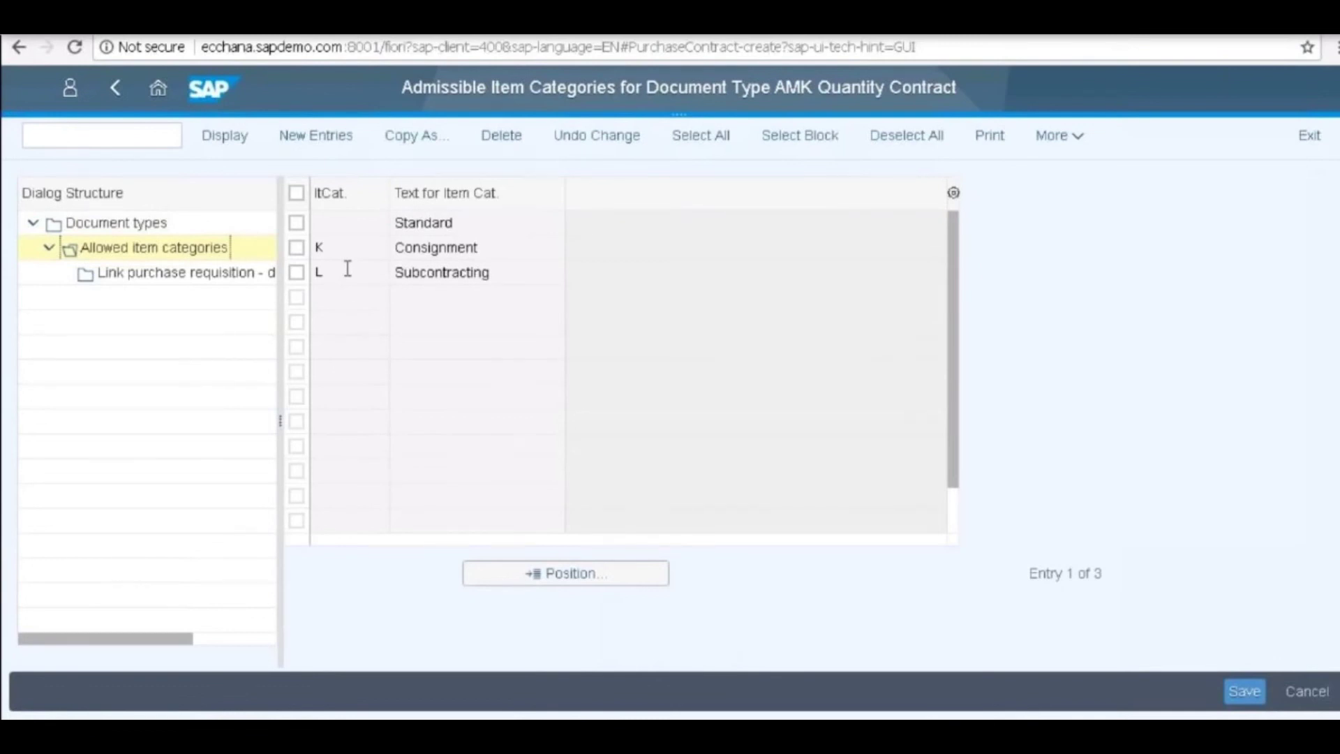
Delete the Consignment item category K with all its dependent entries from document type AMK and save the change.
left_click(297, 250)
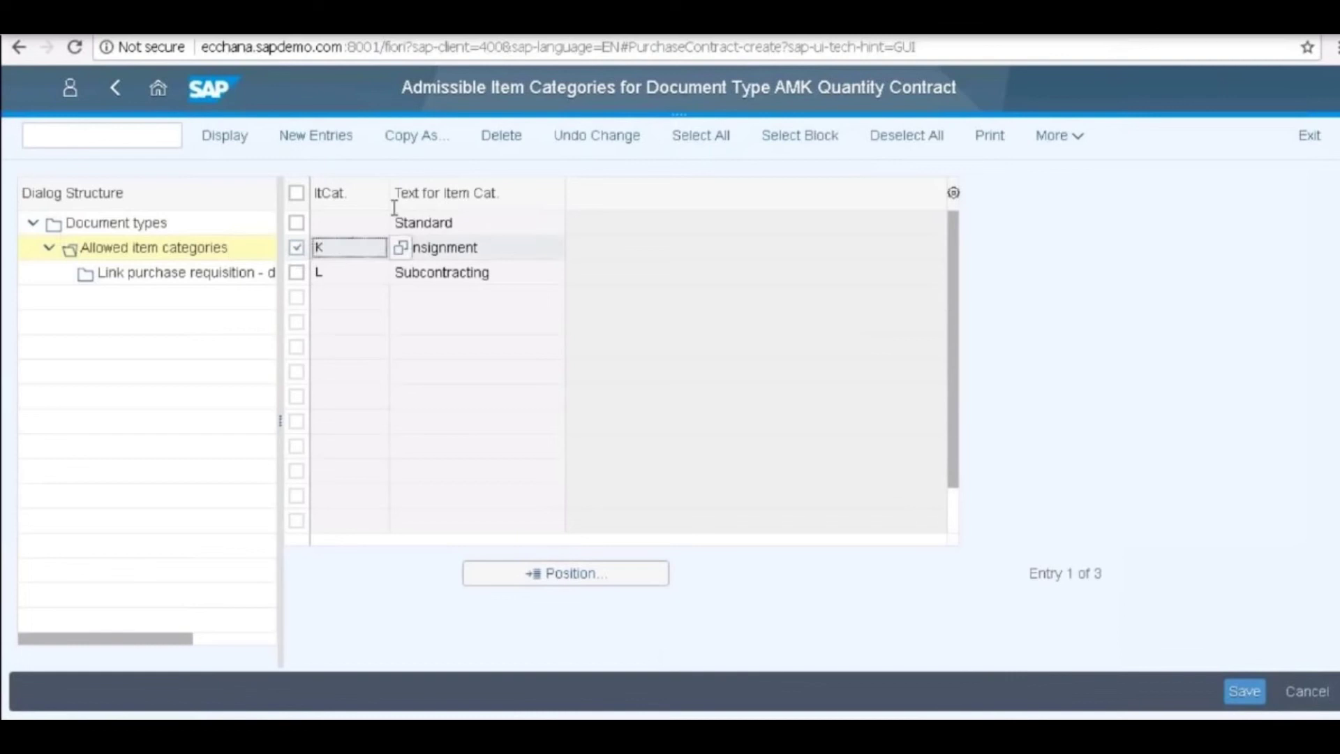
left_click(500, 136)
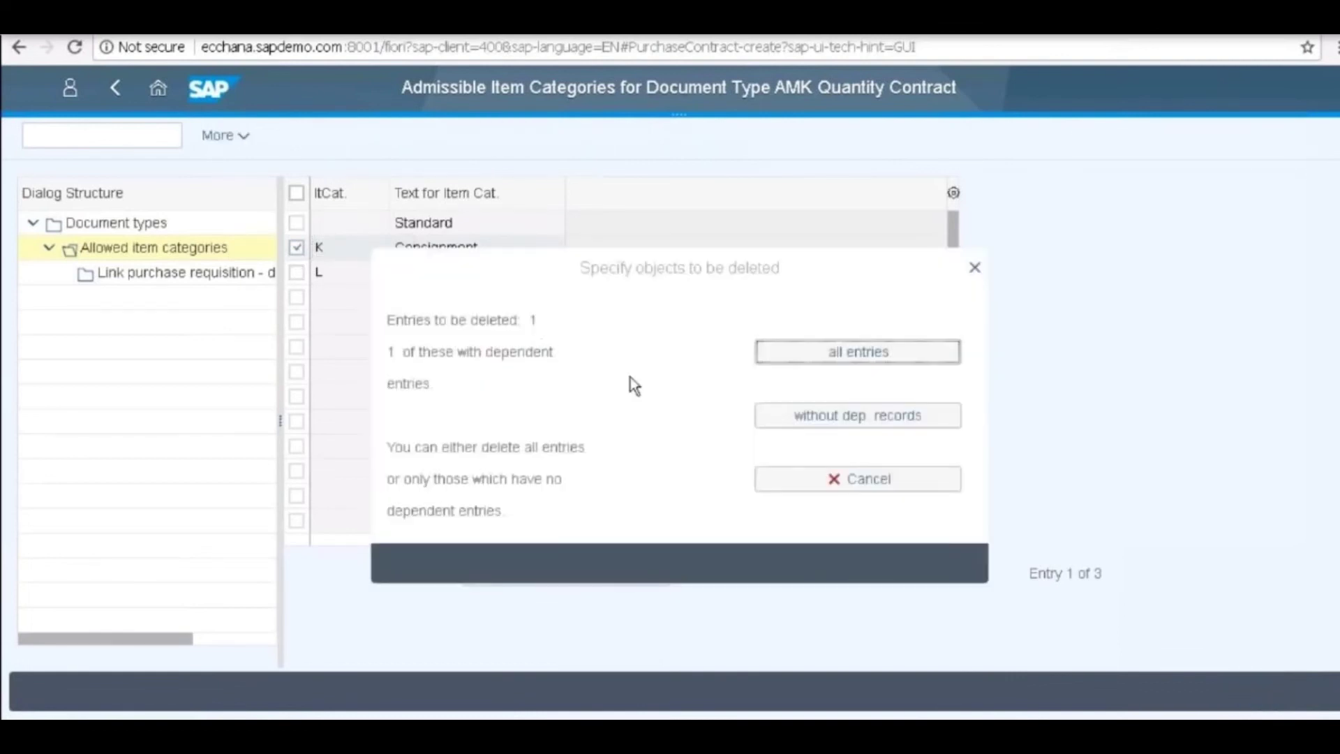
key("Return")
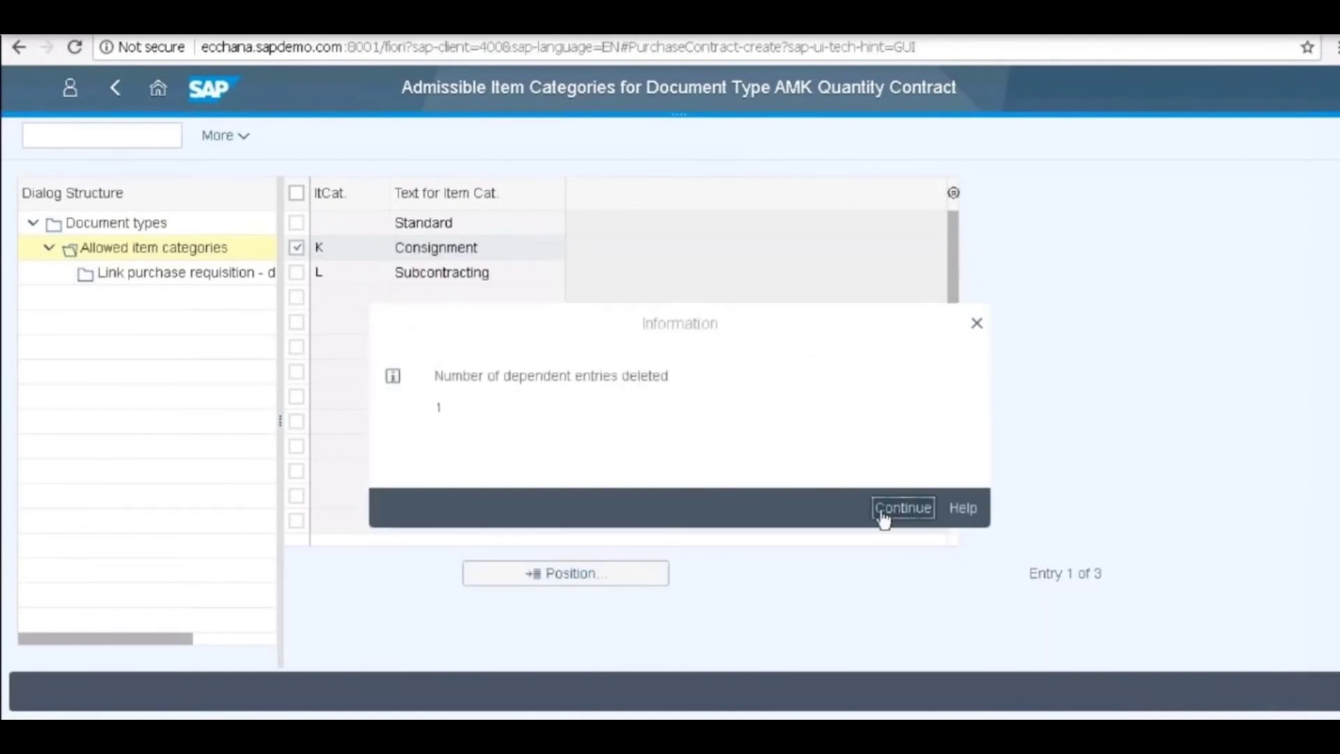
left_click(884, 516)
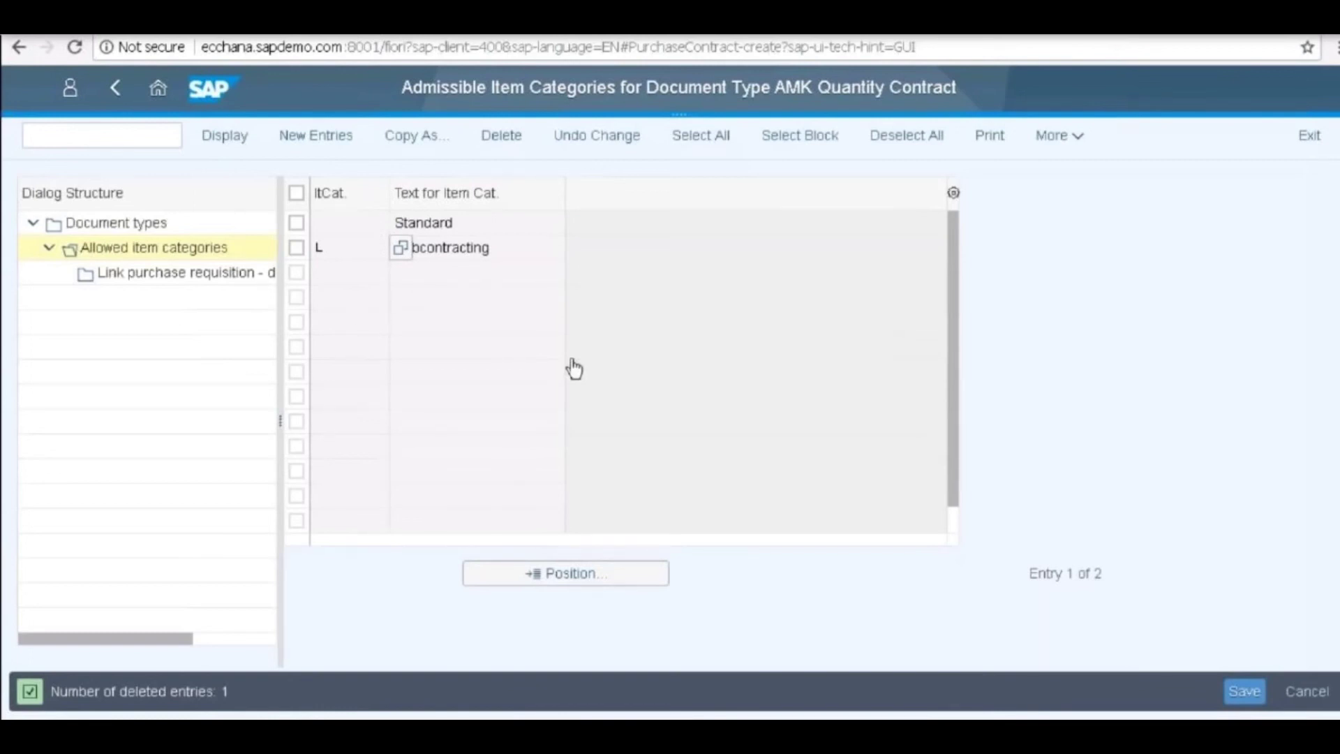
left_click(1241, 698)
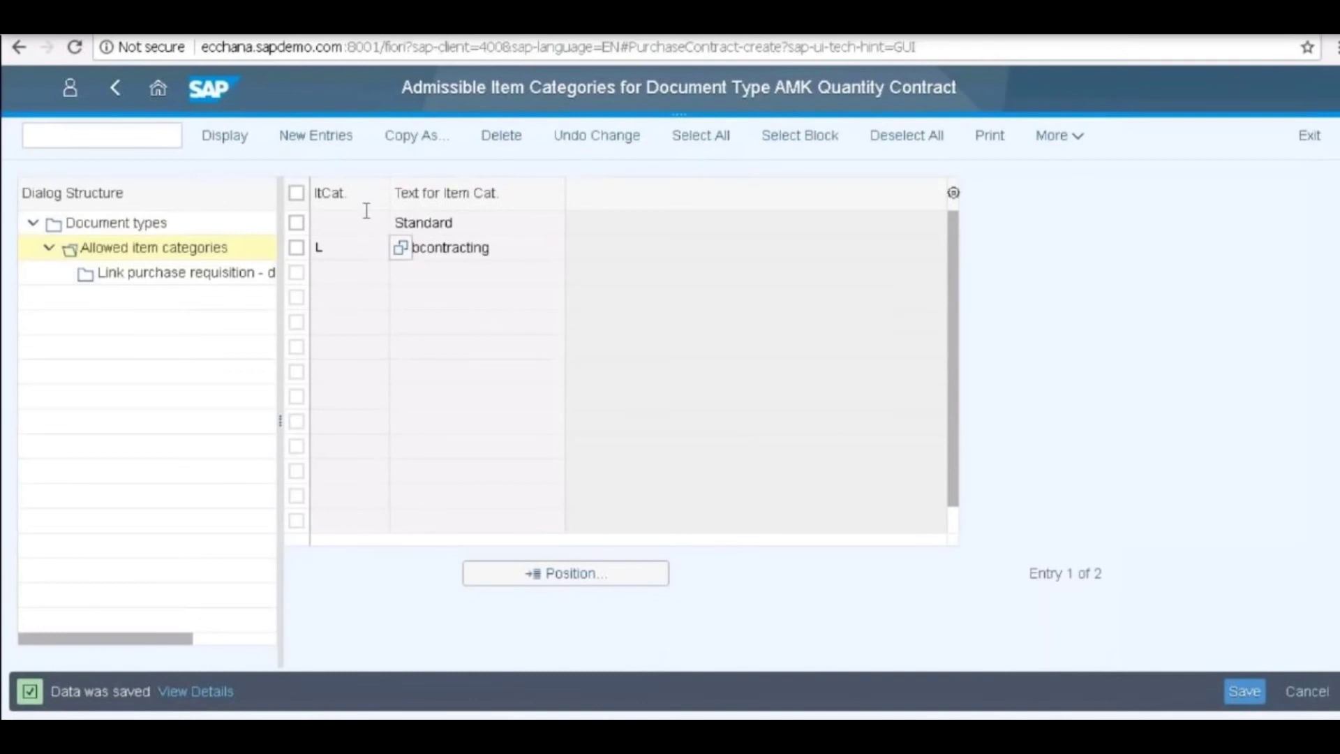
Return to the customizing structure and open the contract number range intervals for editing.
left_click(115, 88)
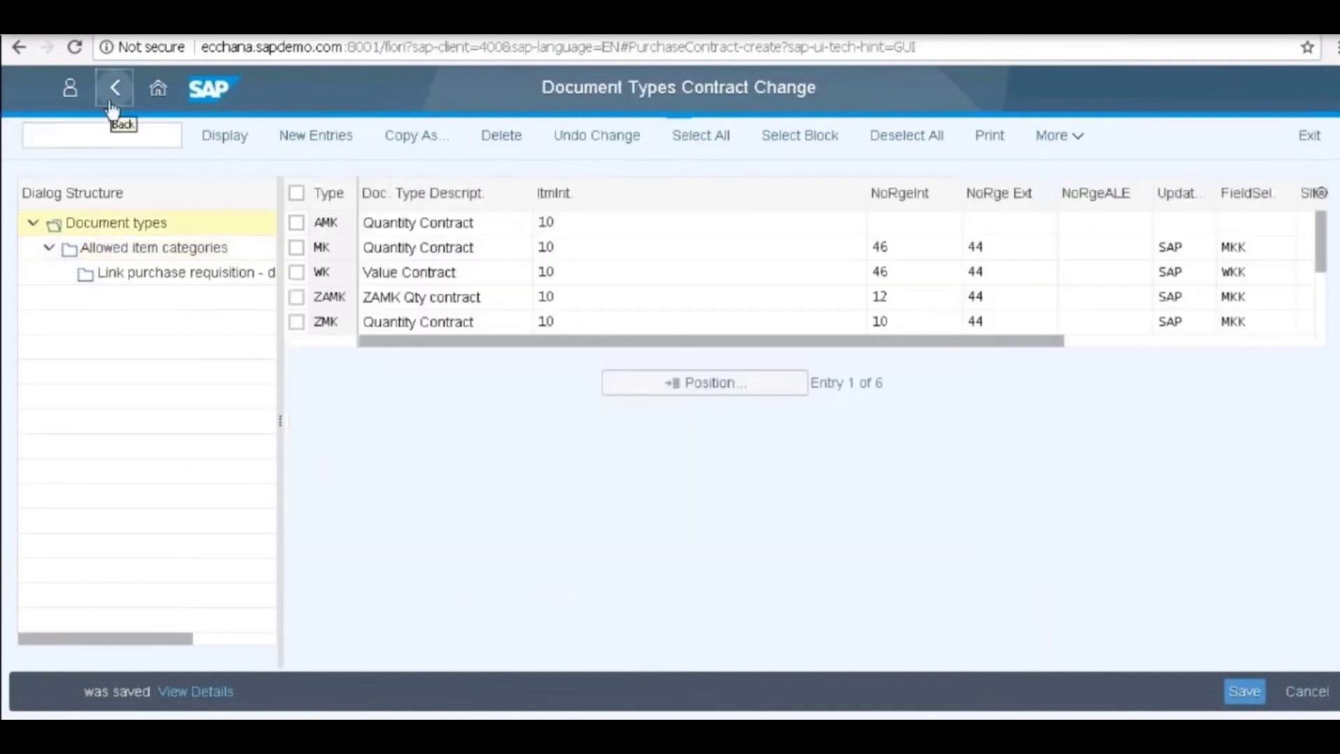
left_click(112, 110)
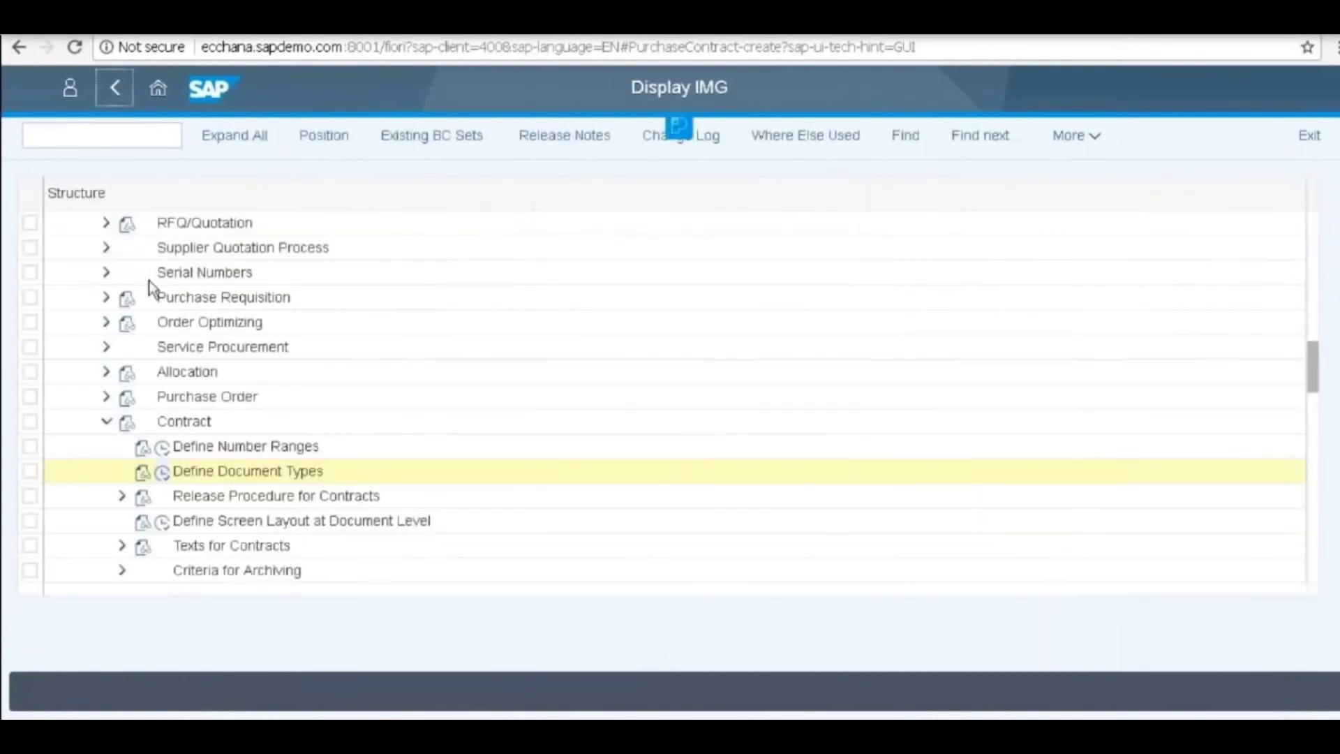
left_click(164, 447)
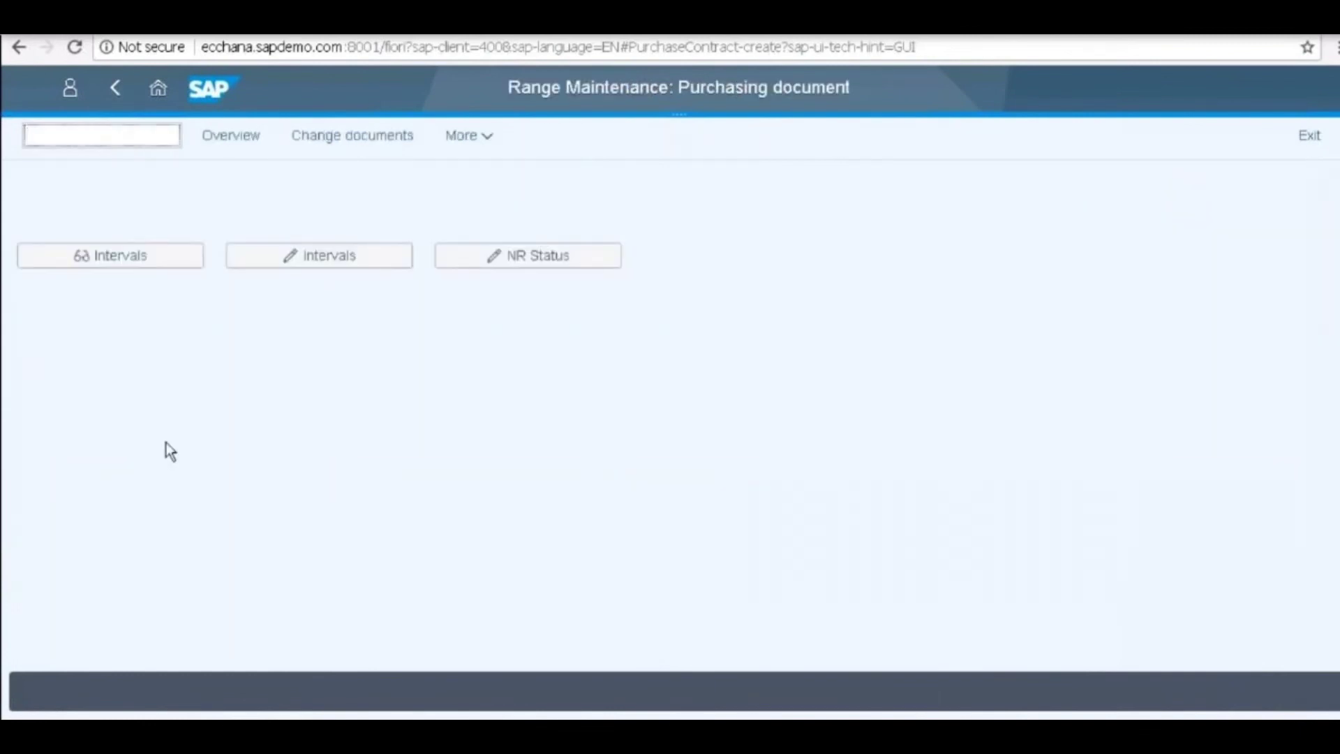
left_click(289, 260)
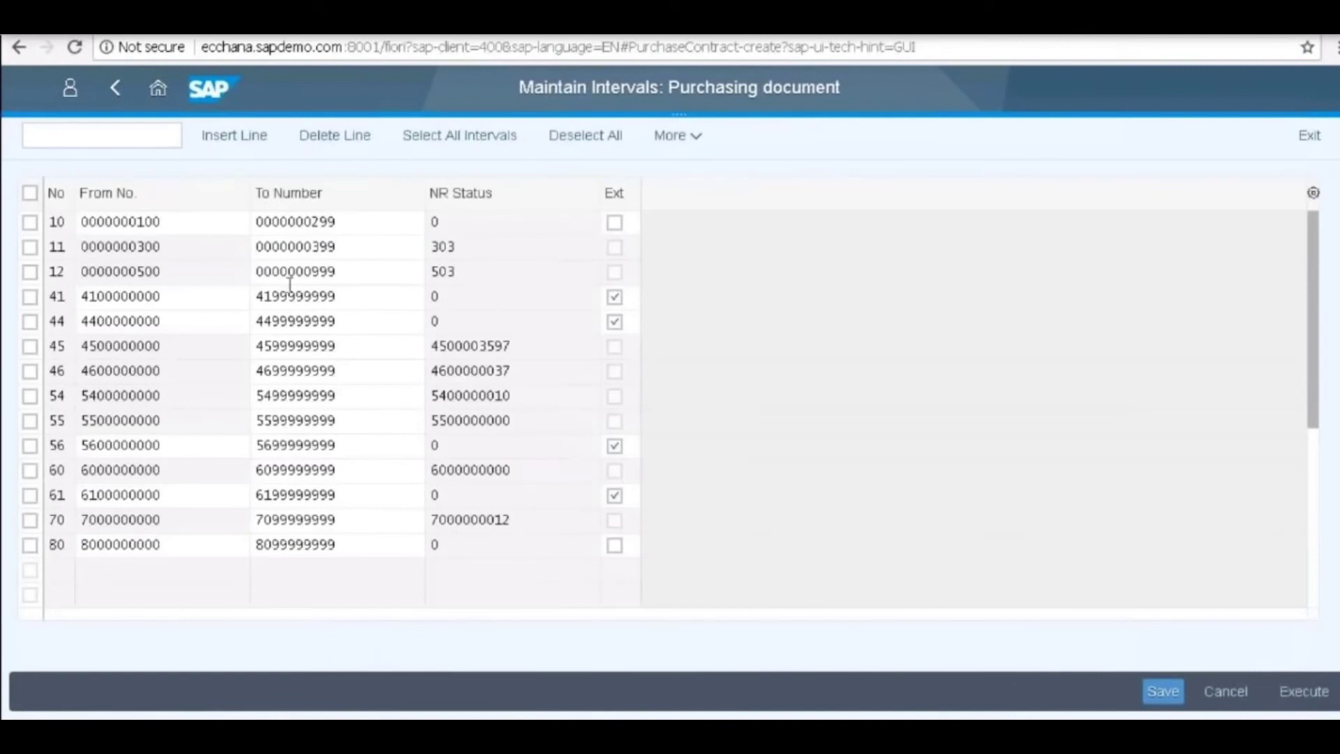
Try to add number range interval 14 running from 600 to 699.
left_click(250, 137)
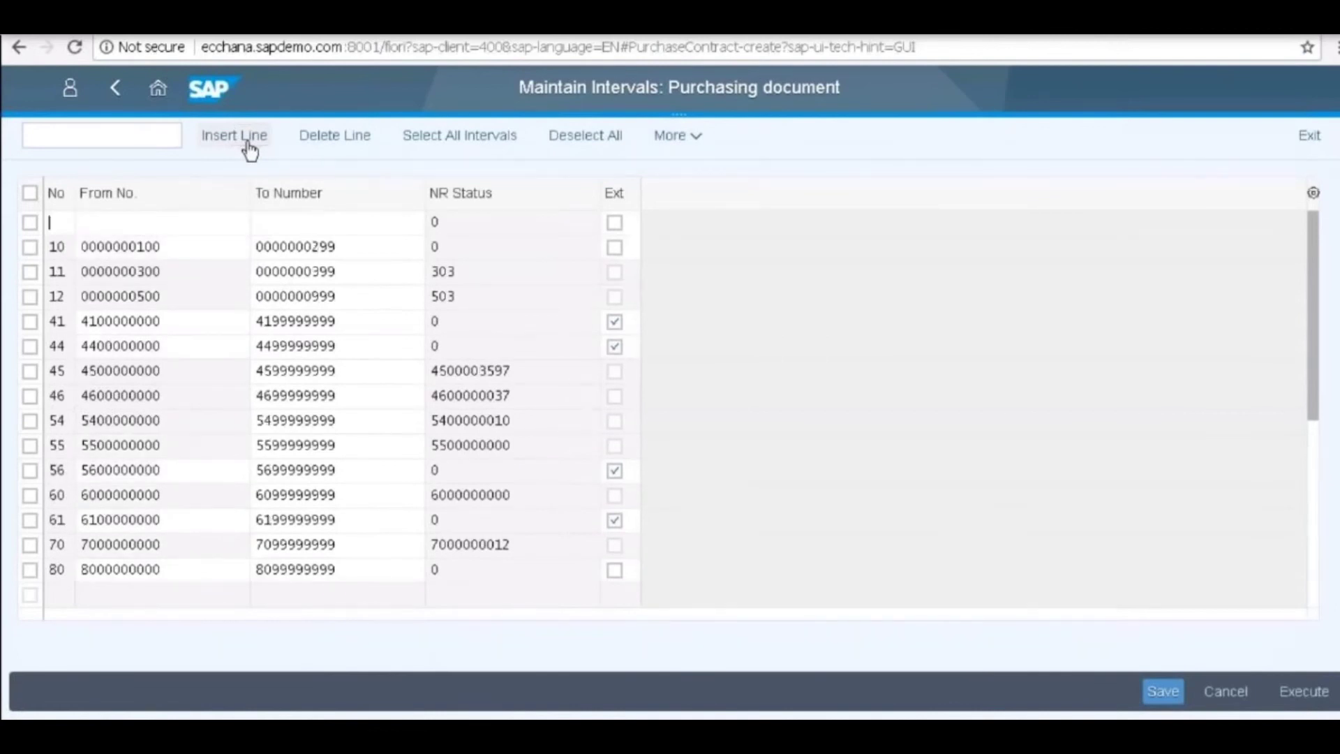
type("14")
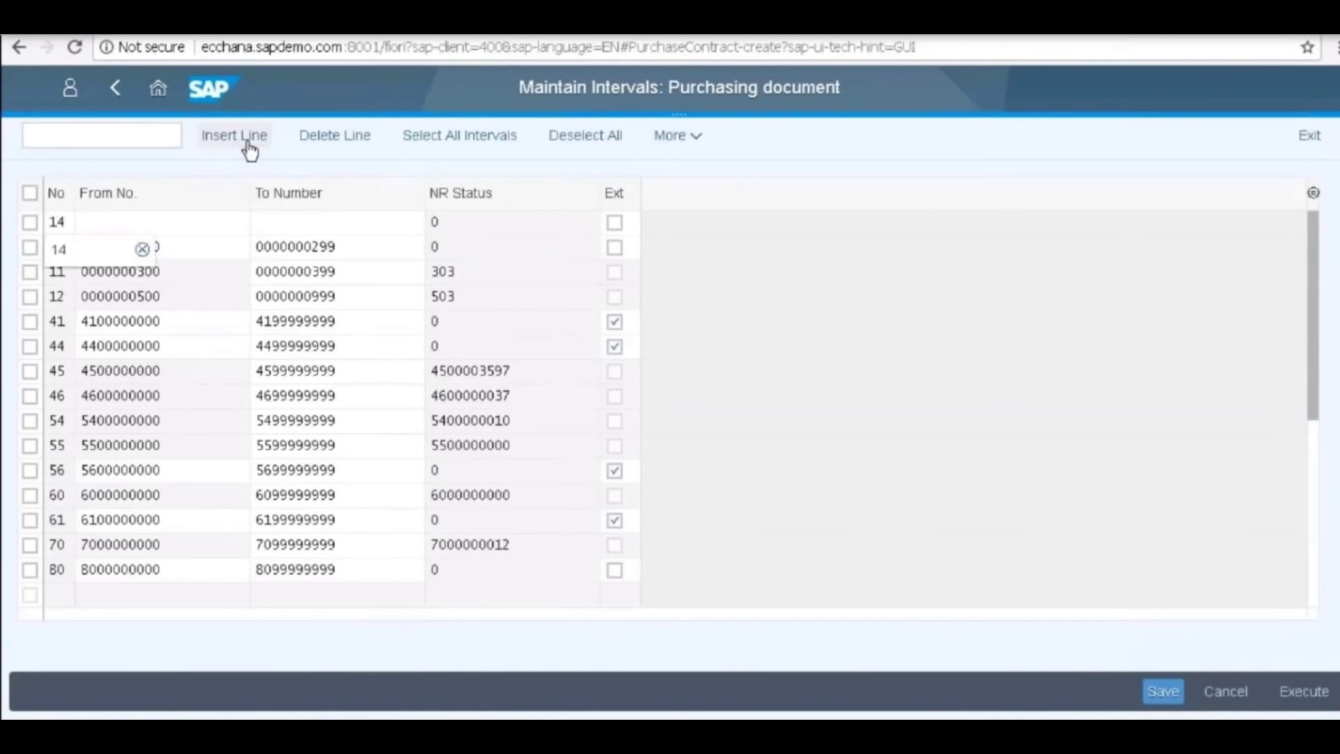
key("Tab")
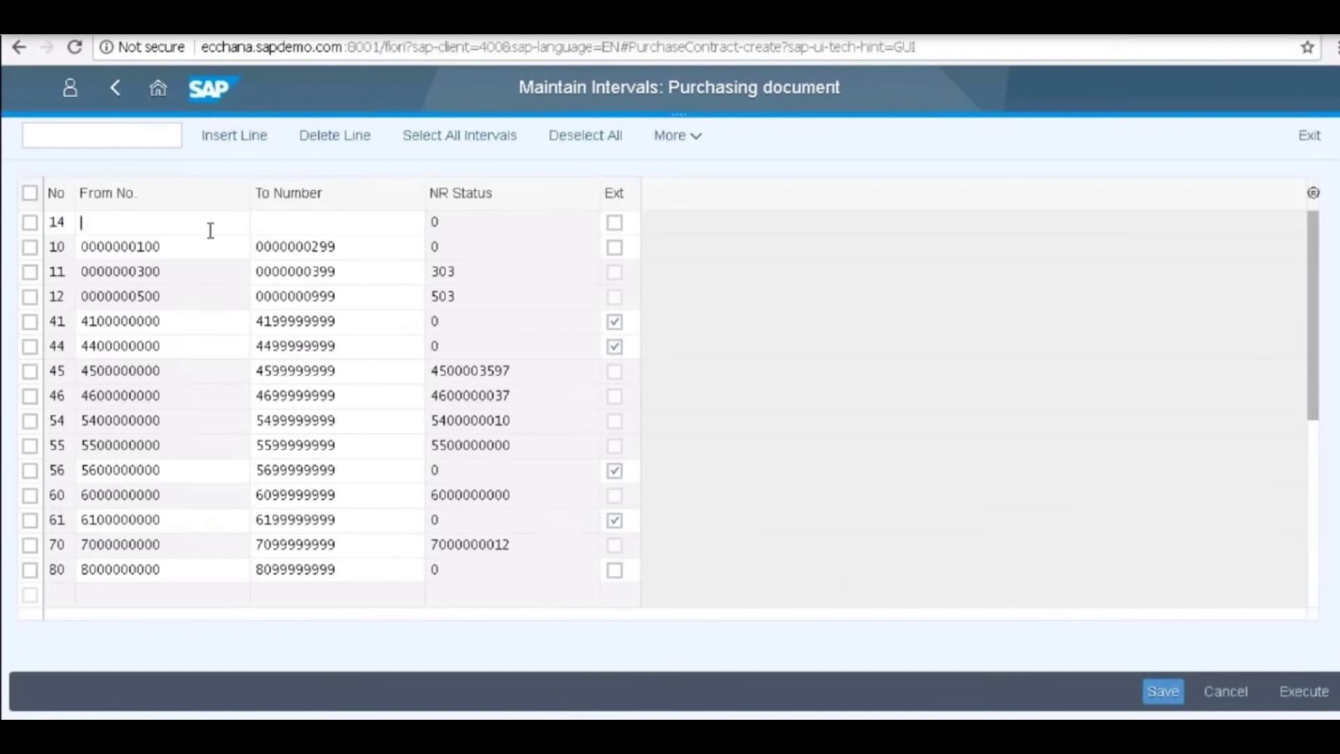
type("600")
left_click(281, 226)
type("9")
key("BackSpace")
type("699")
key("Return")
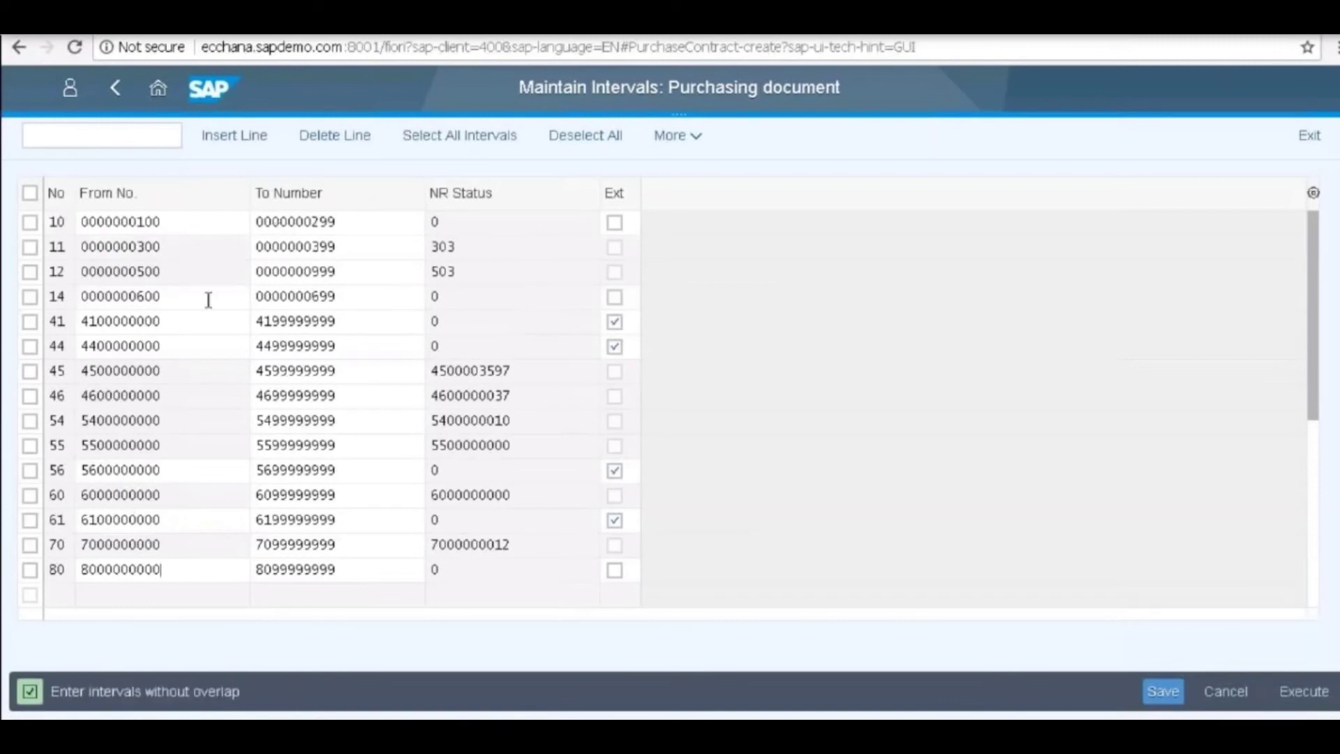
Try to save the intervals, and check the status message and the From and To numbers of interval 12 for an overlap.
left_click_drag(54, 694, 161, 693)
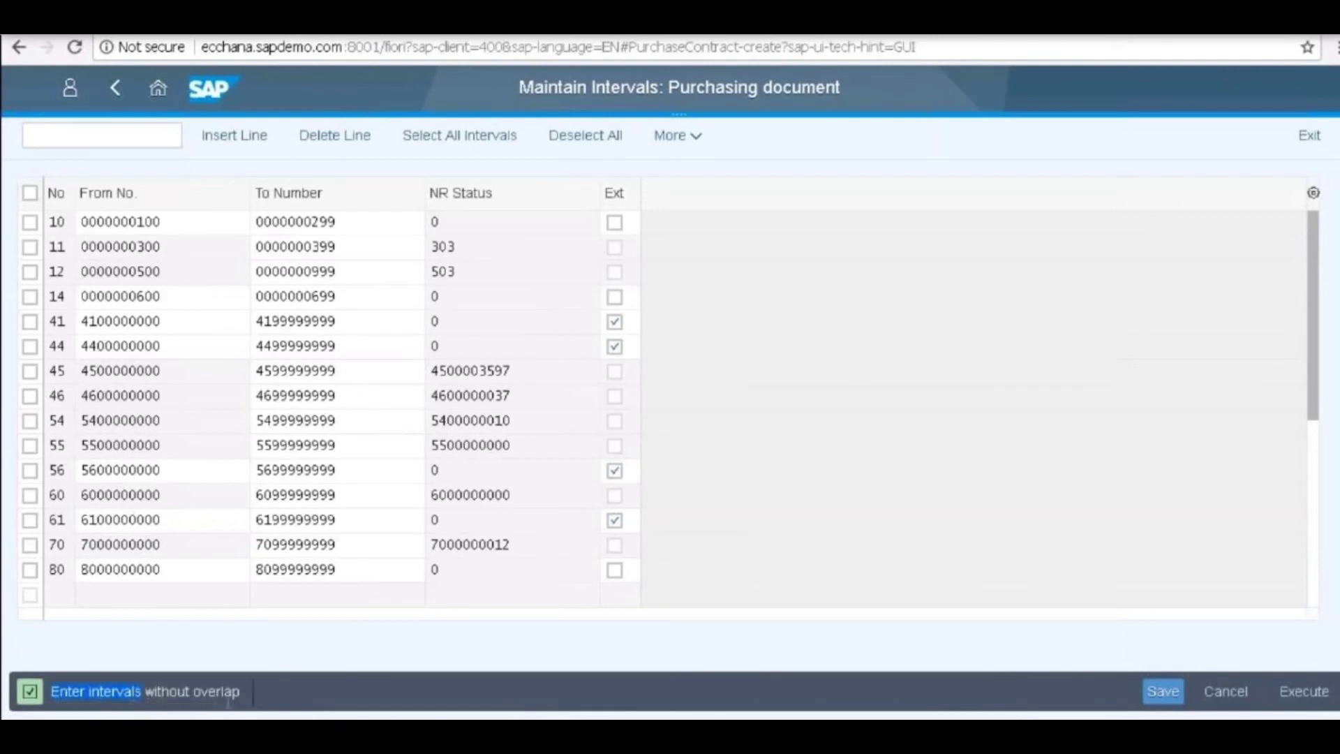
left_click_drag(247, 700, 248, 700)
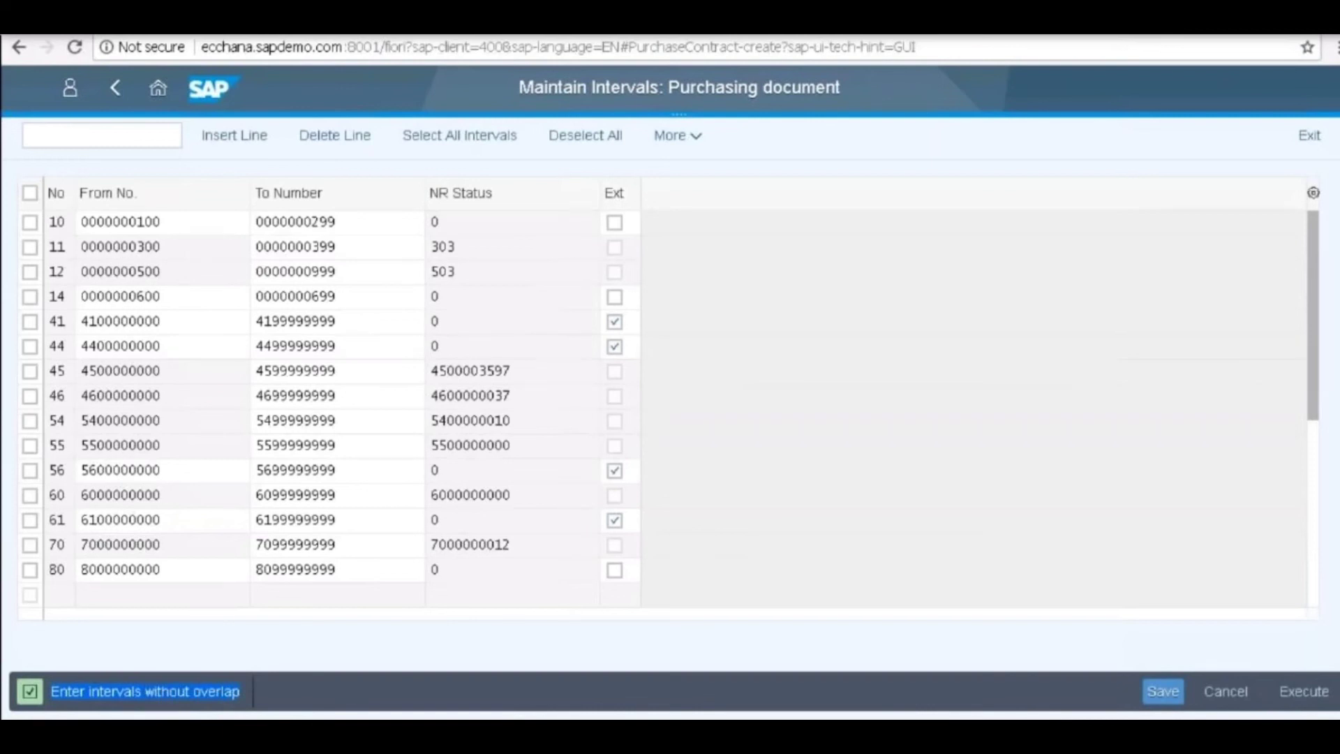
left_click(433, 701)
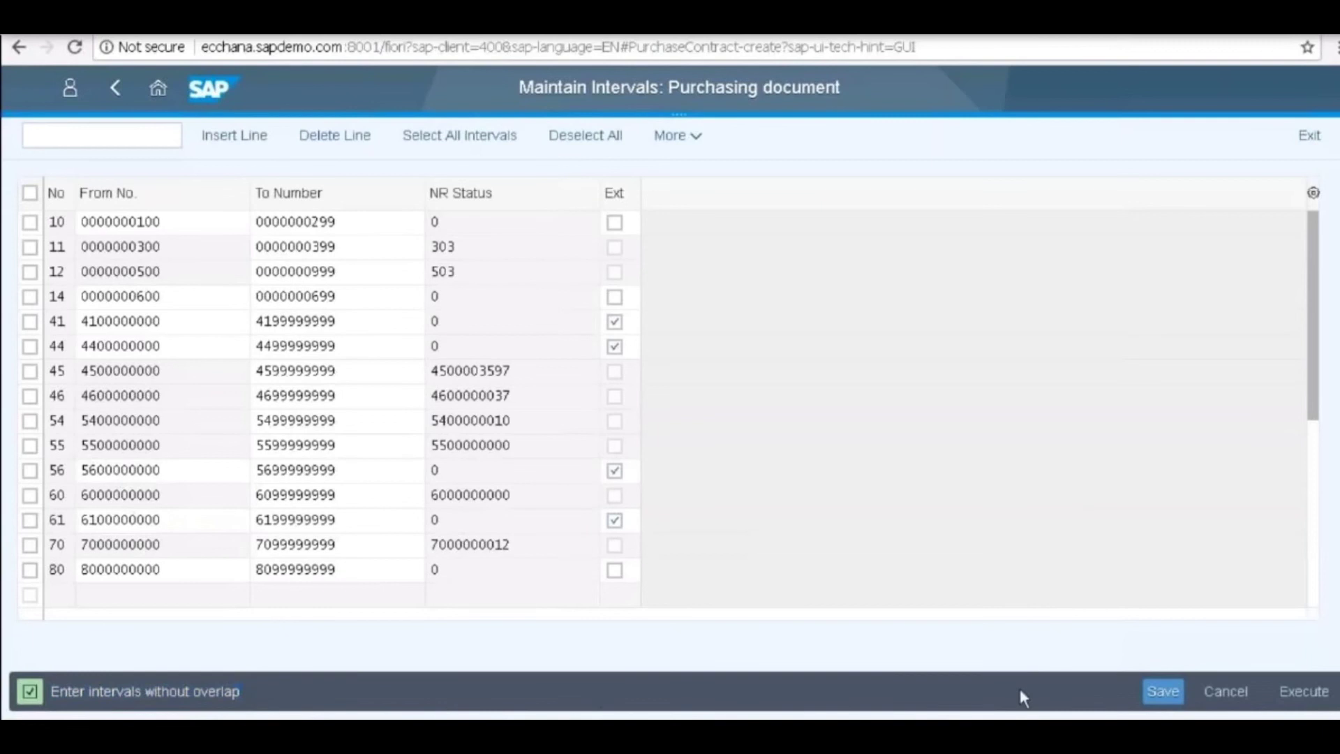
left_click(1158, 704)
left_click(192, 297)
left_click_drag(161, 271, 113, 271)
left_click_drag(306, 273, 337, 275)
double_click(343, 280)
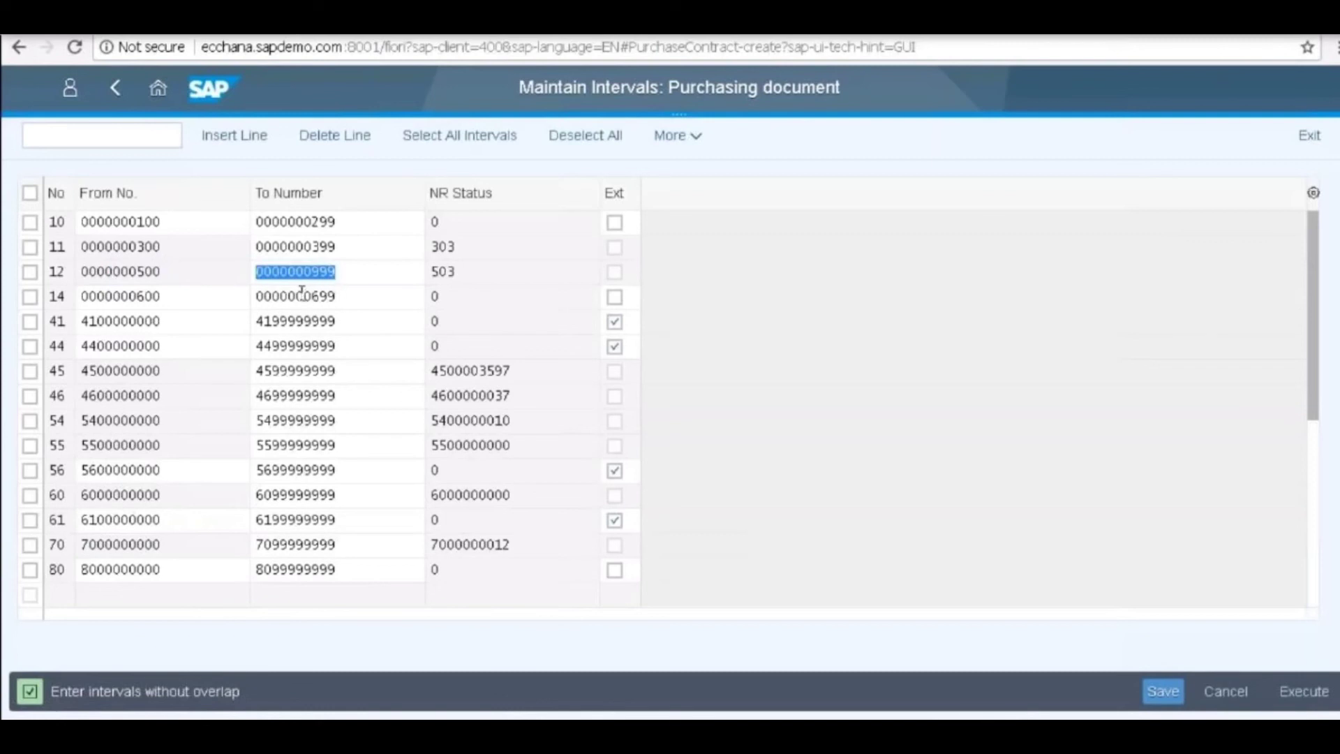
Try to add number range interval 15 running from 1000 to 1099.
left_click(255, 139)
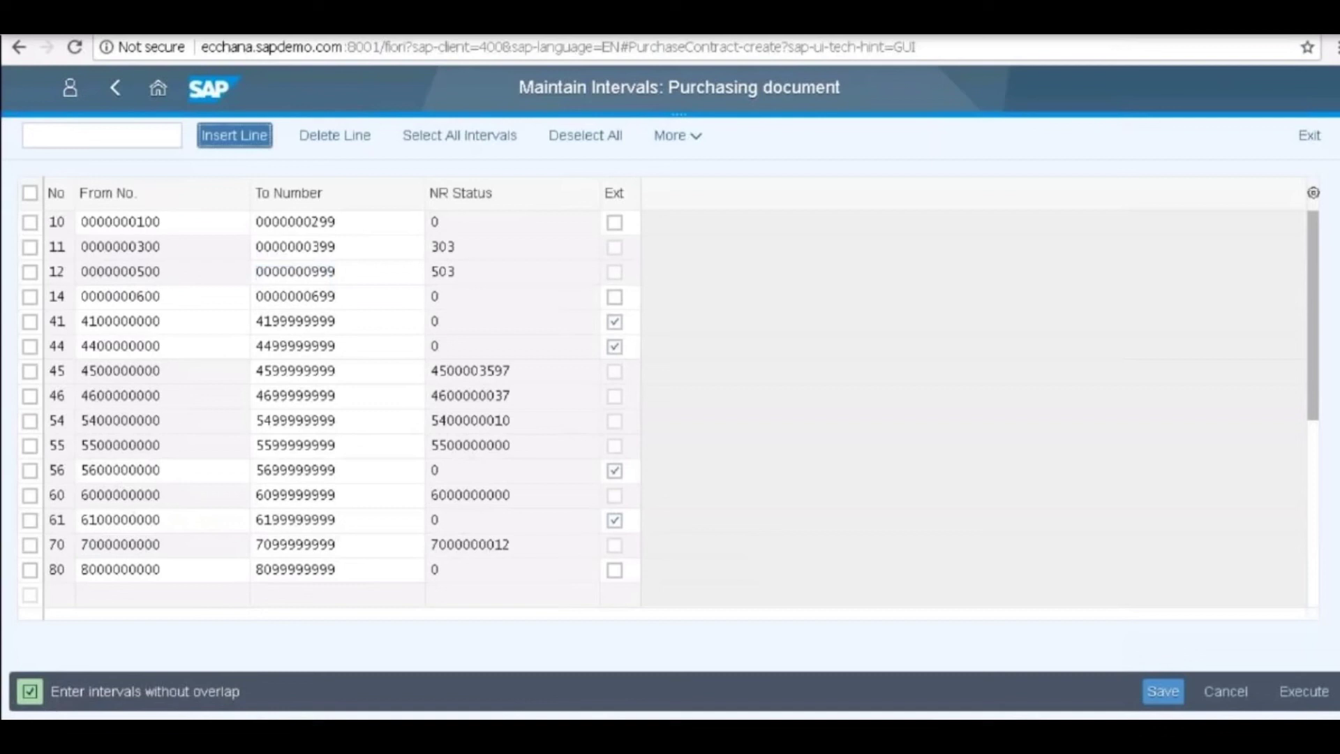
left_click(60, 223)
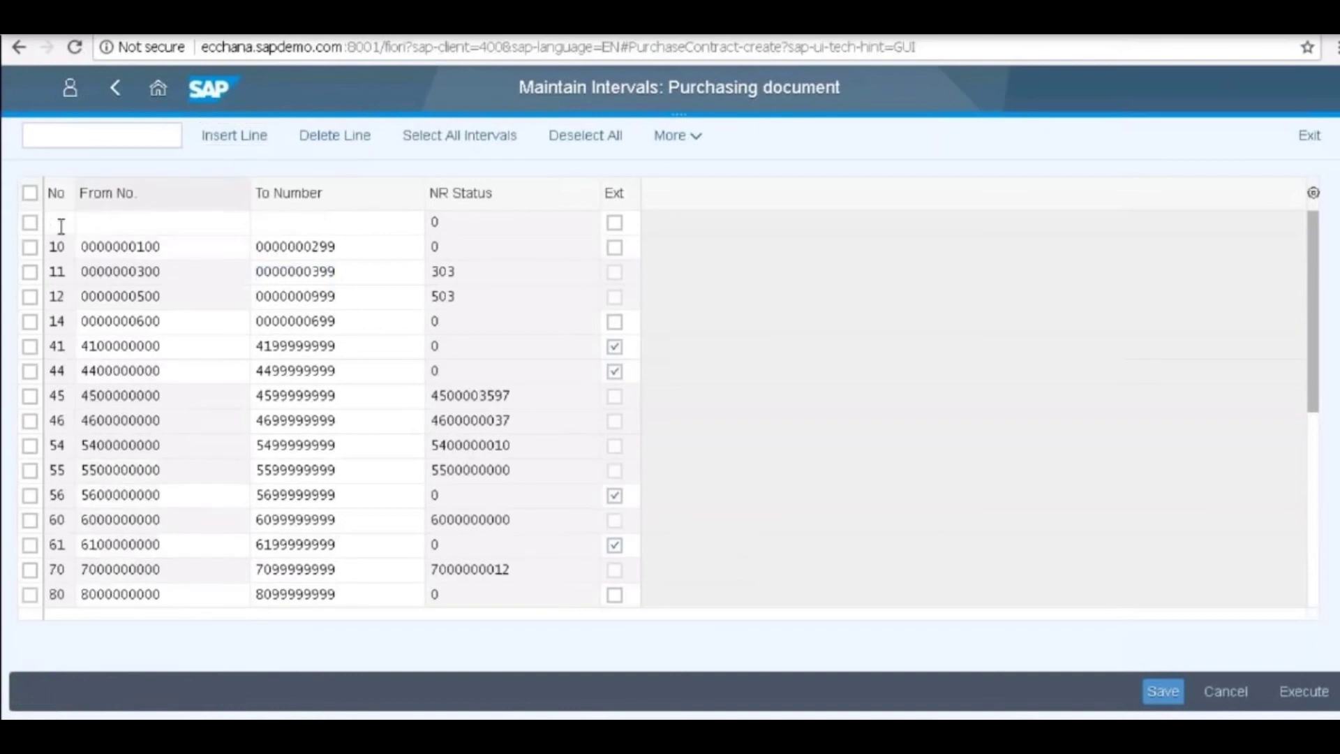
type("15")
left_click(177, 223)
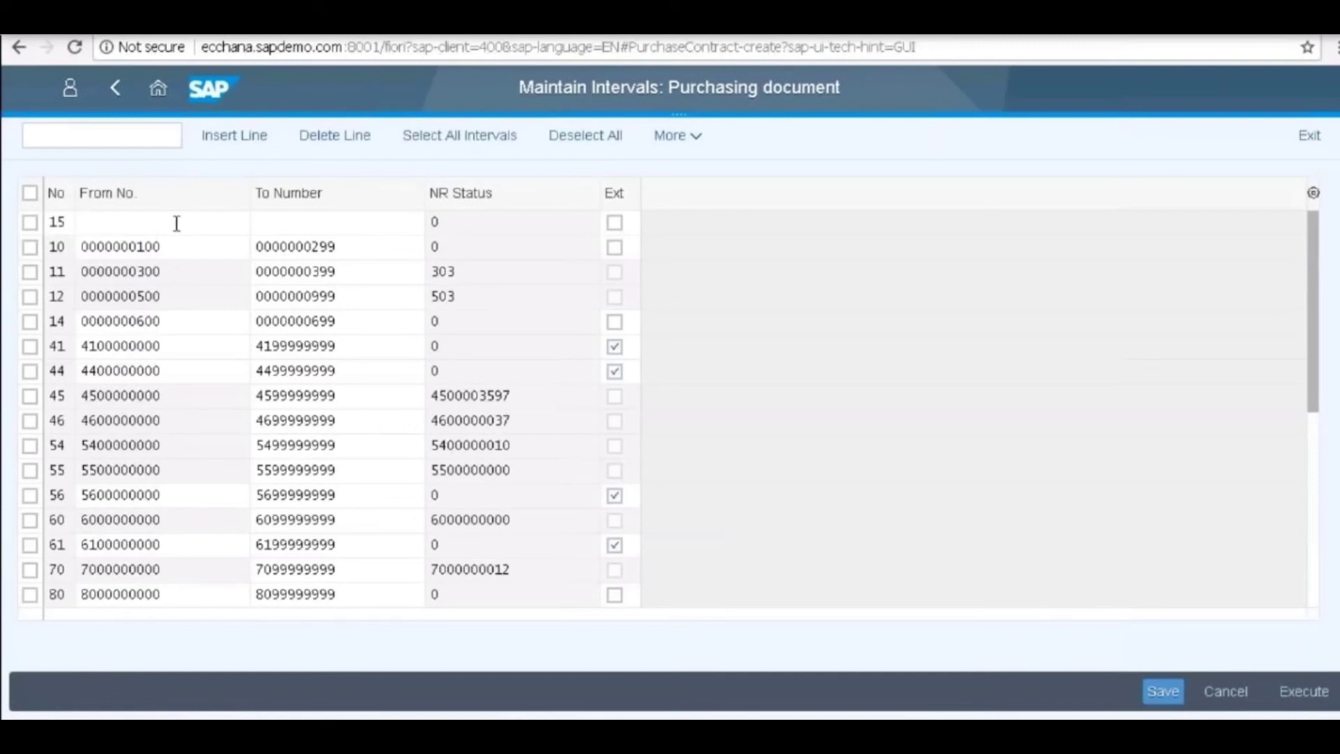
type("109")
key("BackSpace")
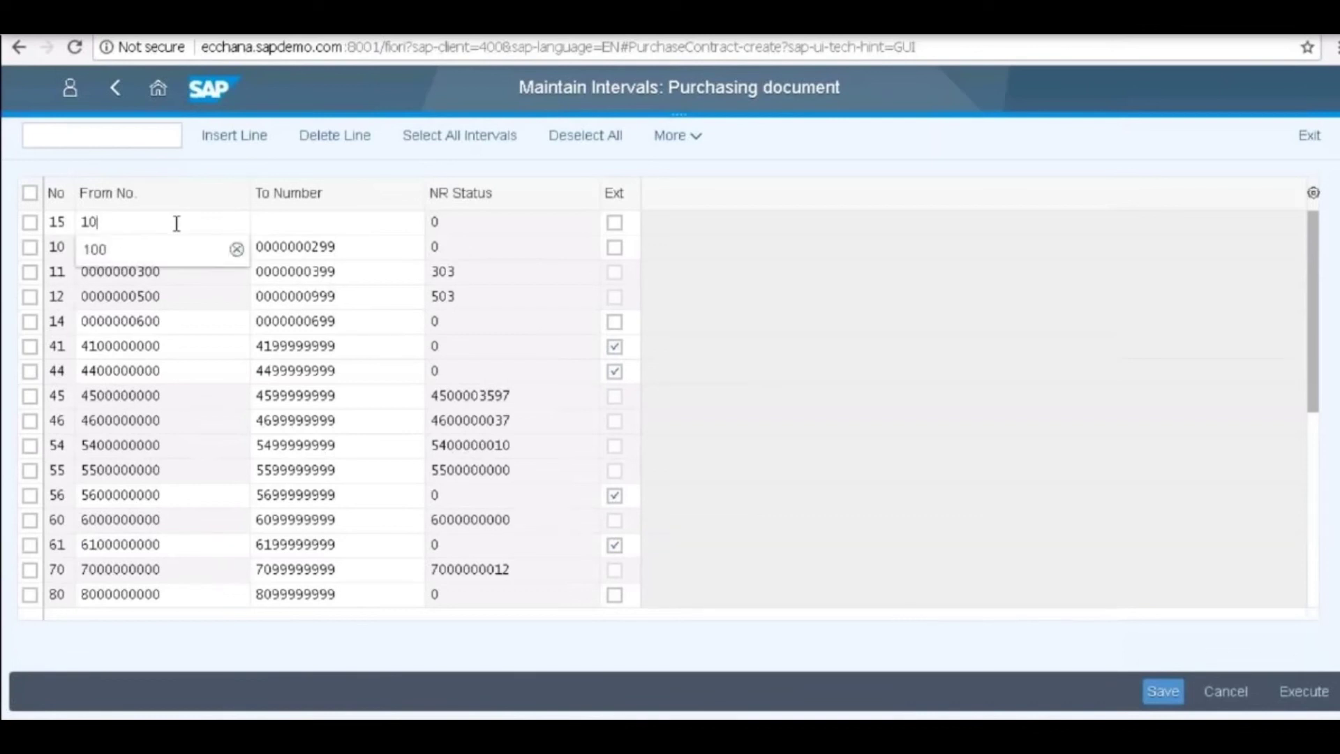
type("00")
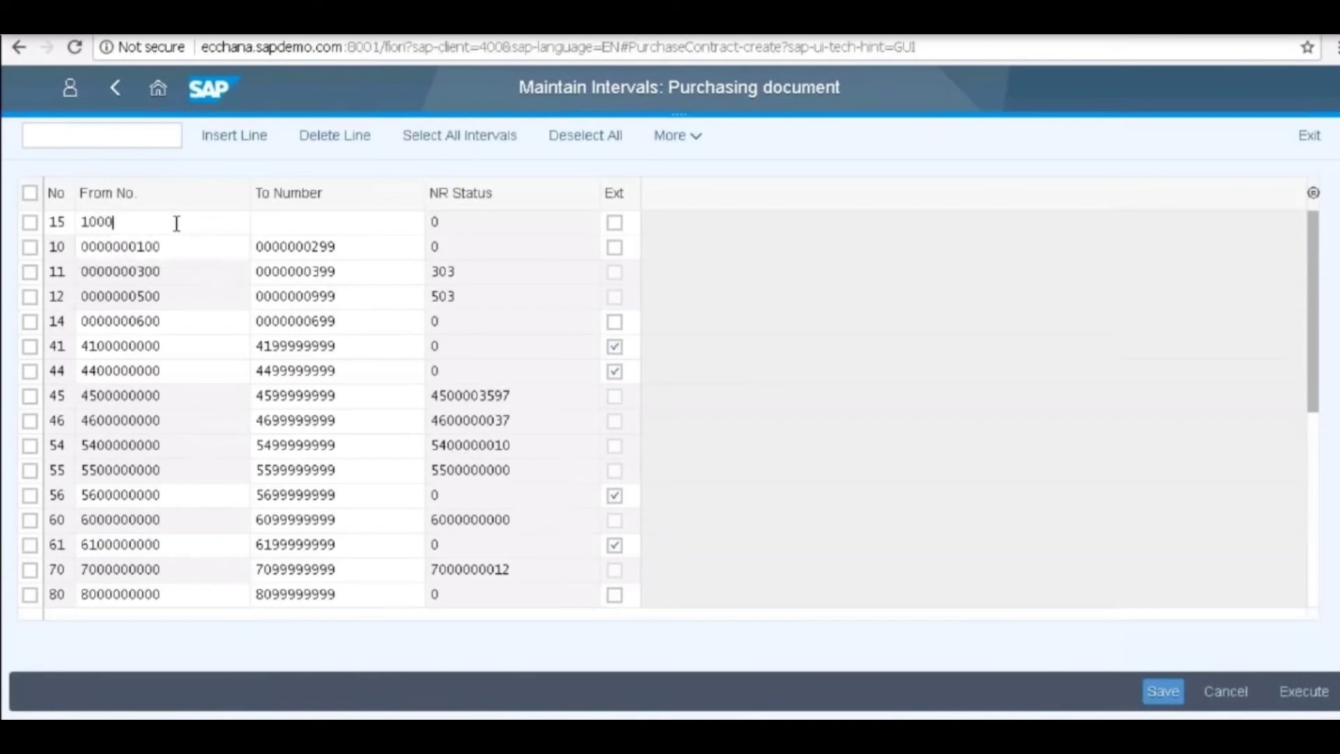
type("1099")
key("Return")
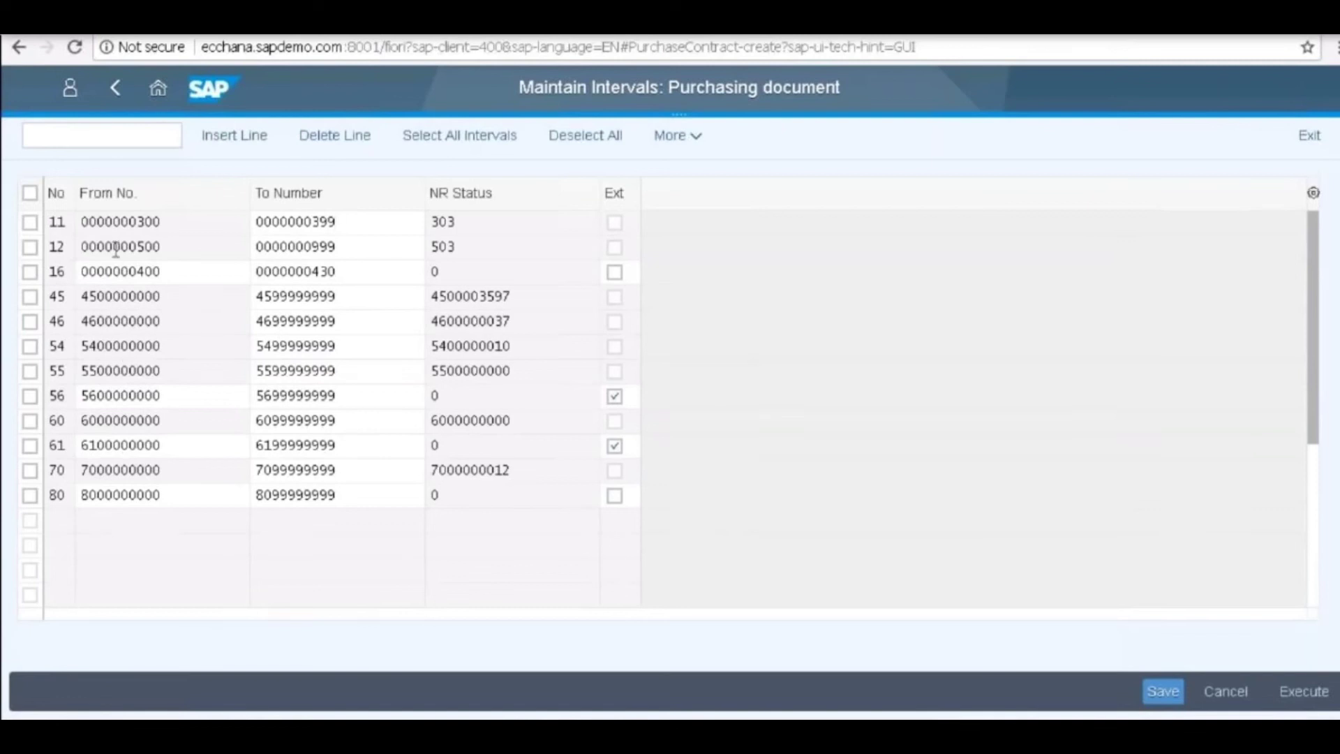
Insert a new number range interval with the number 17.
left_click(216, 135)
type("17")
key("Tab")
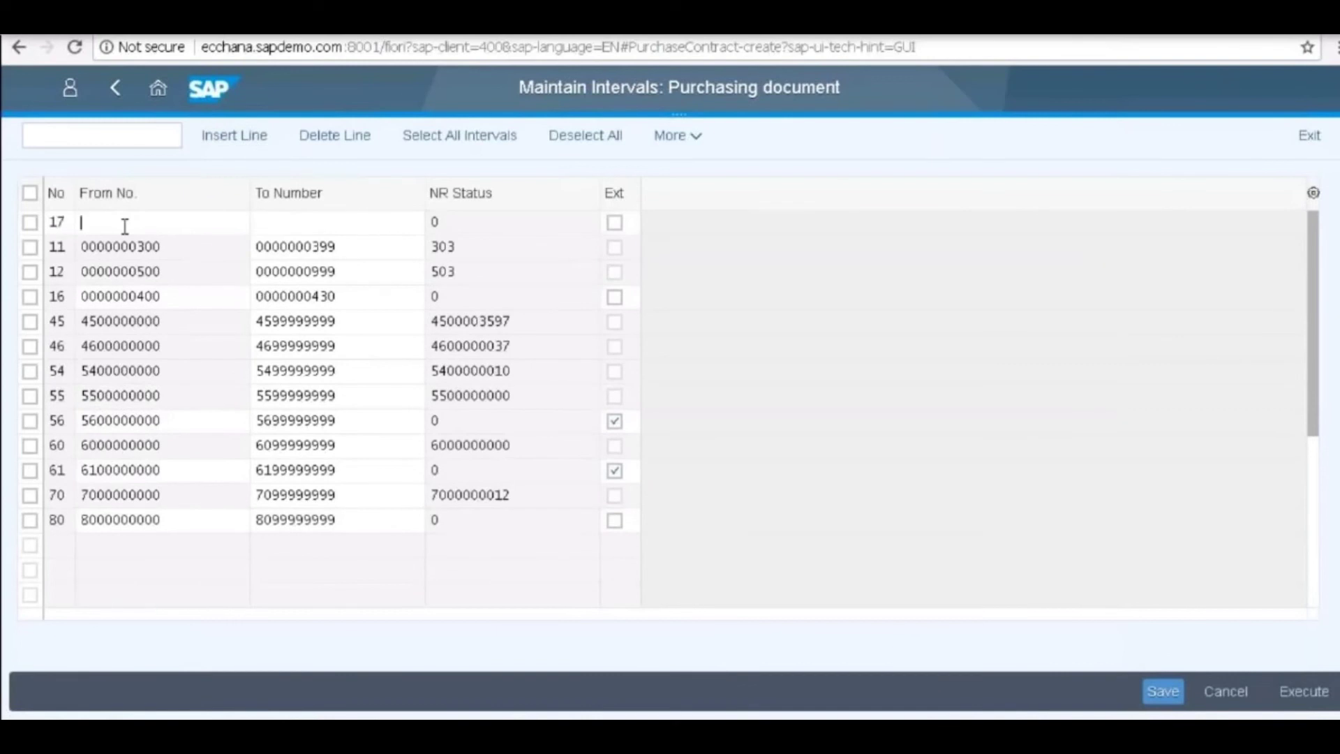